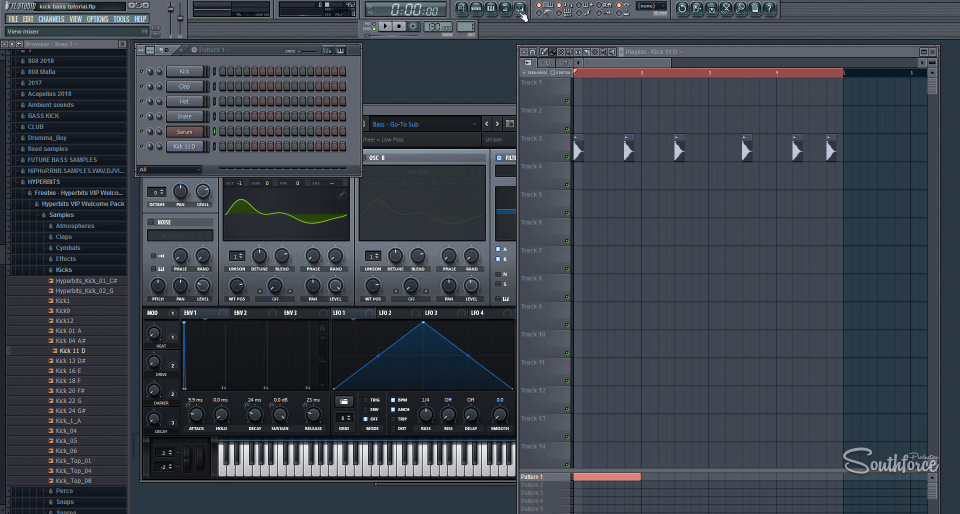
Step: Inspect the Kick 11 D sample and the Serum bass preset, and audition the kick pattern in the playlist
{"action": "left_click", "coordinate": [184, 147]}
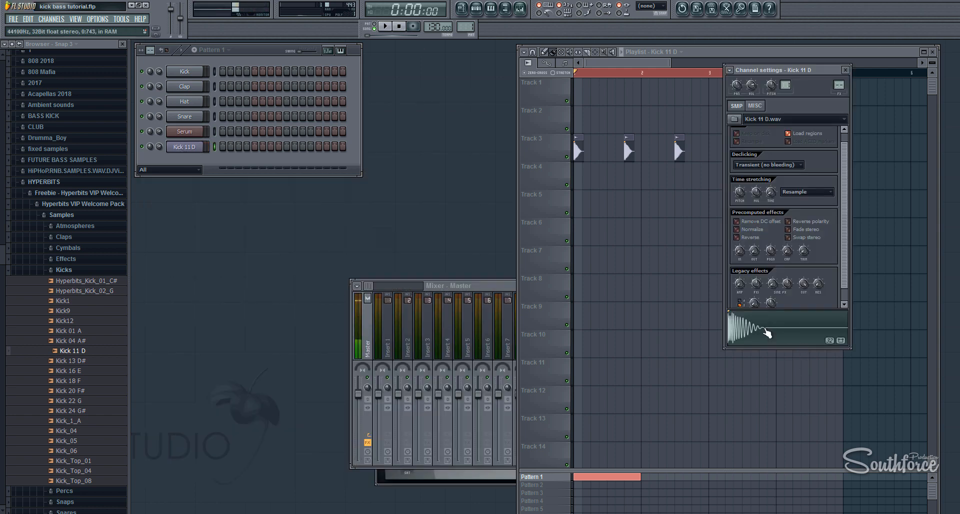
{"action": "left_click", "coordinate": [188, 132]}
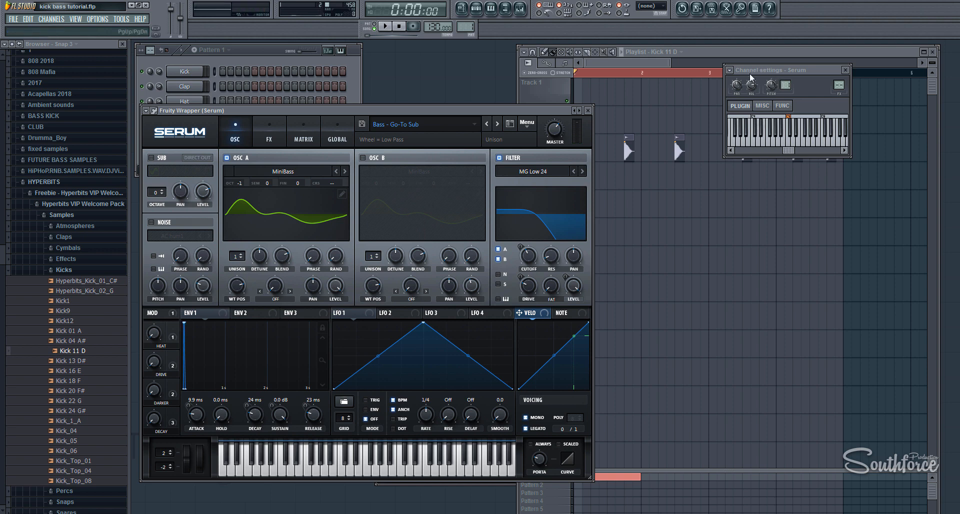
{"action": "left_click", "coordinate": [718, 48]}
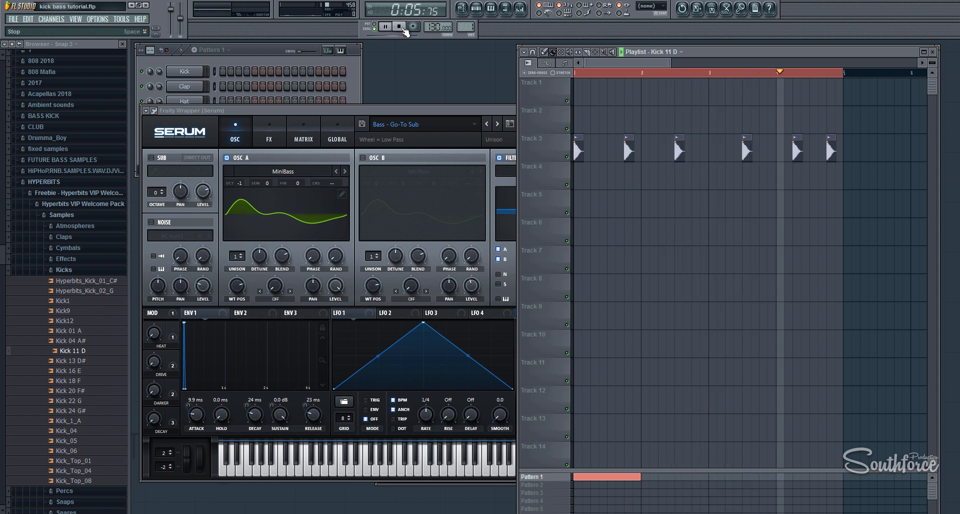
{"action": "left_click", "coordinate": [403, 28]}
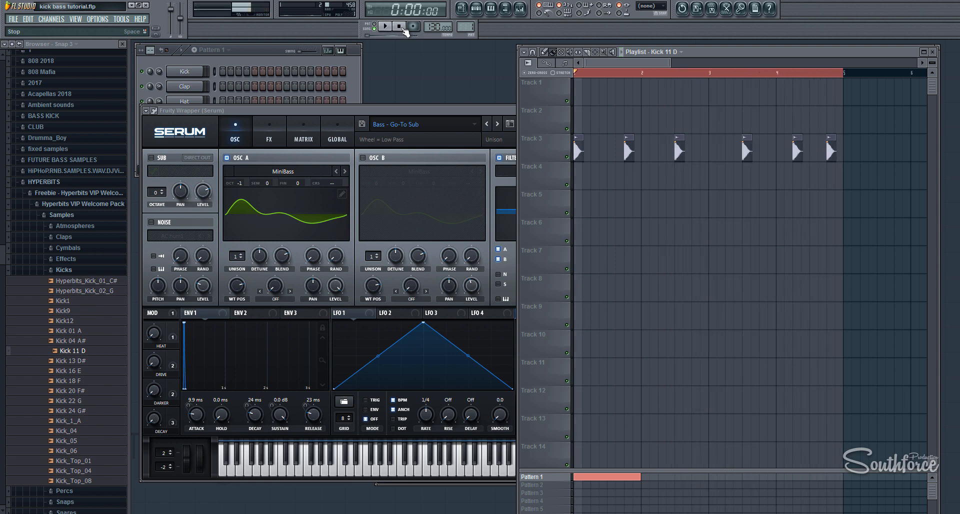
Step: Write a Serum bass line in the piano roll with one-bar notes on C4 in bar 1 and G#3 in bar 2, auditioning it
{"action": "left_click", "coordinate": [256, 52]}
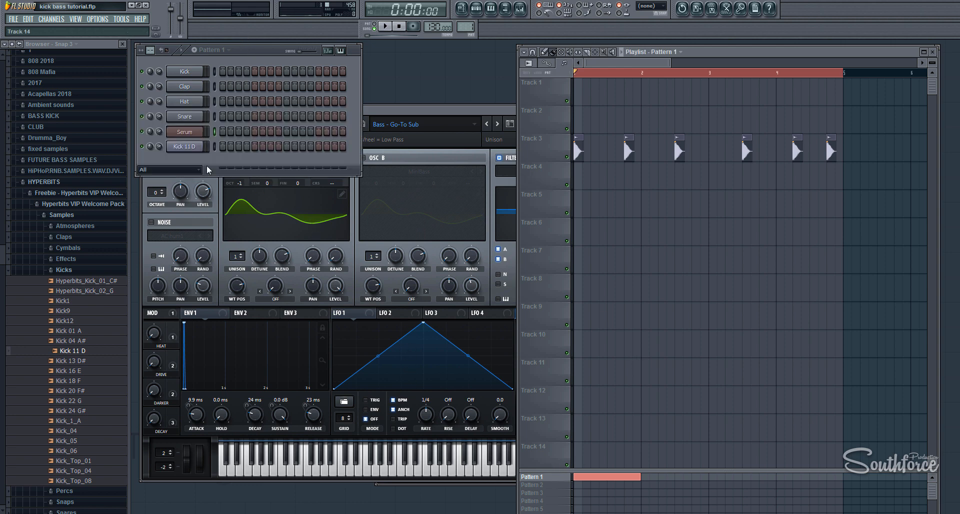
{"action": "right_click", "coordinate": [186, 133]}
{"action": "left_click", "coordinate": [226, 131]}
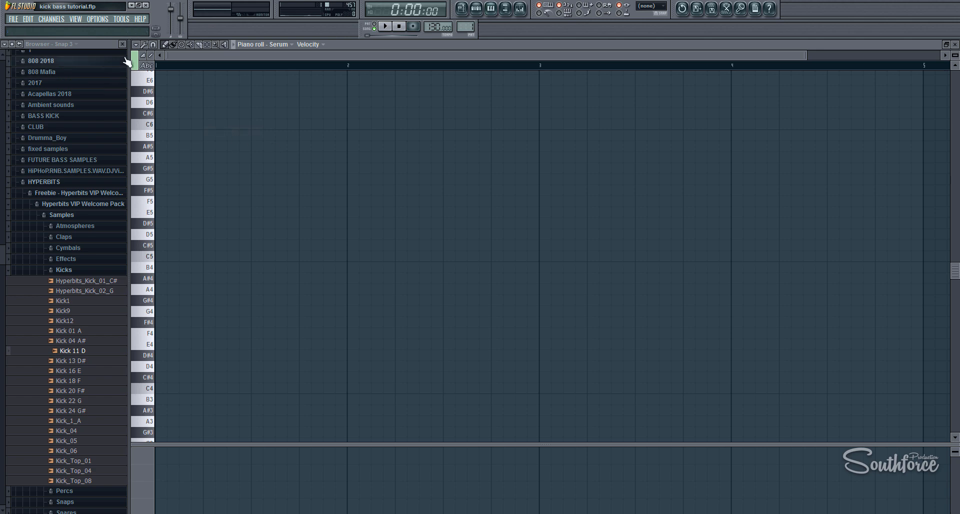
{"action": "left_click", "coordinate": [147, 67]}
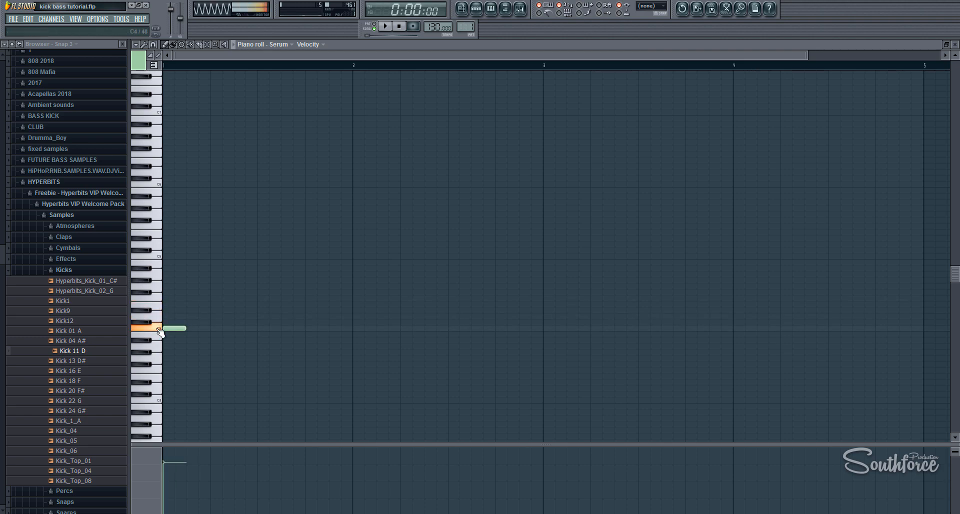
{"action": "left_click", "coordinate": [385, 30]}
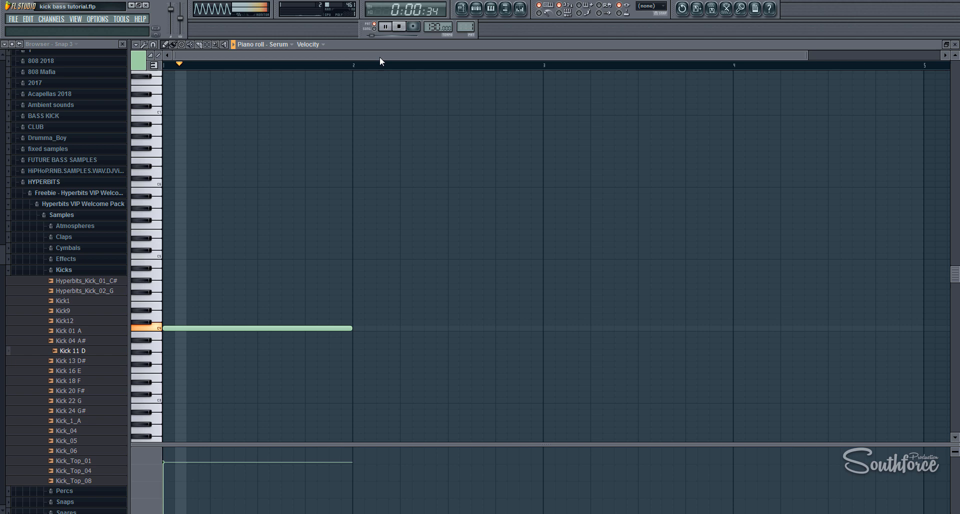
{"action": "left_click", "coordinate": [355, 352]}
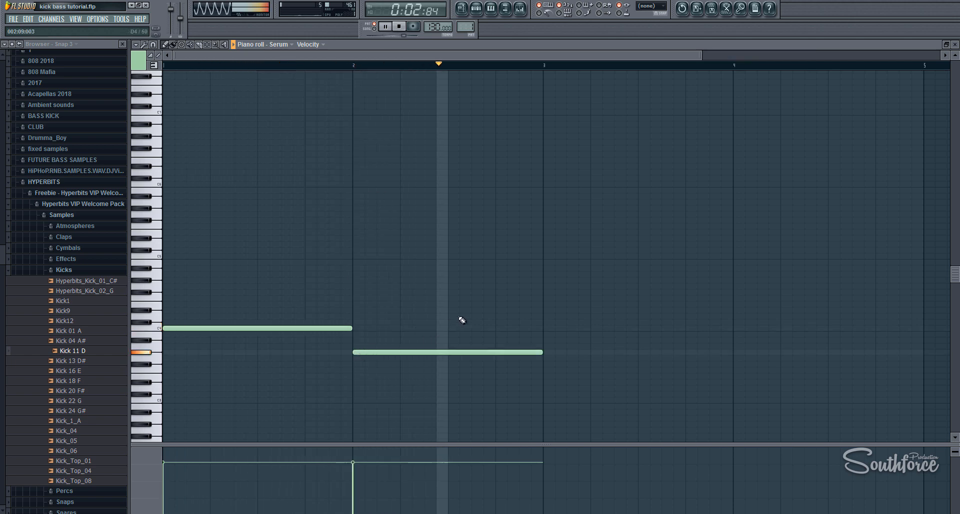
{"action": "left_click", "coordinate": [956, 45]}
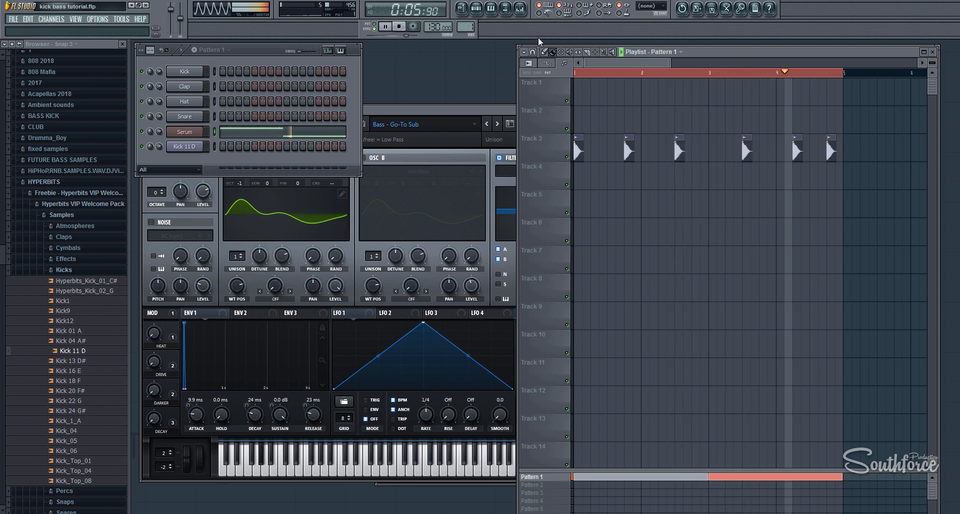
Step: Route the Kick 11 D channel to mixer insert 1 and reposition the mixer
{"action": "left_click", "coordinate": [525, 15]}
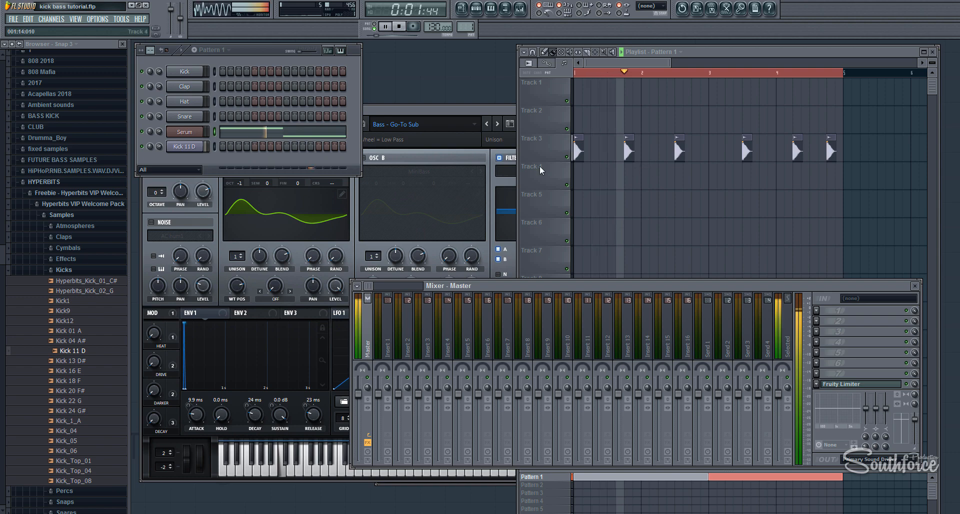
{"action": "double_click", "coordinate": [578, 152]}
{"action": "right_click", "coordinate": [393, 296]}
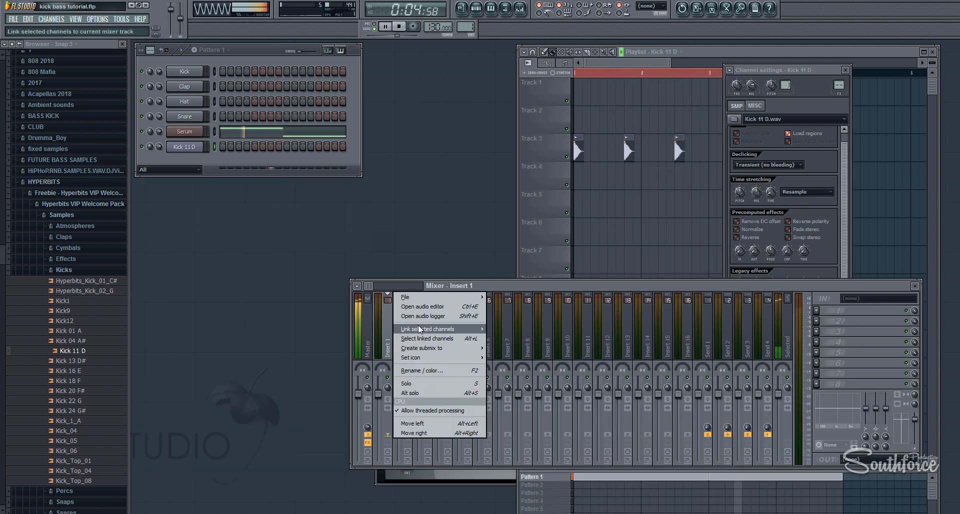
{"action": "left_click", "coordinate": [505, 329]}
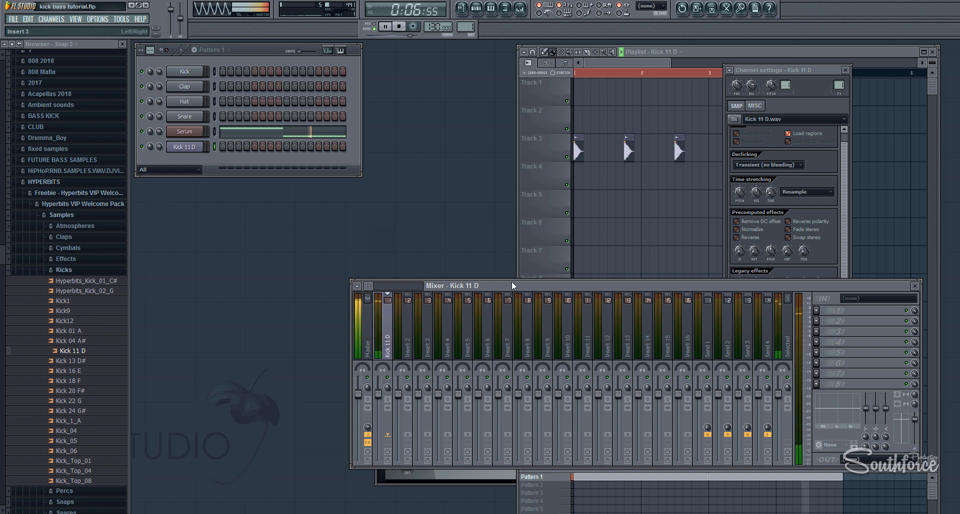
{"action": "left_click_drag", "start_coordinate": [488, 287], "coordinate": [317, 283]}
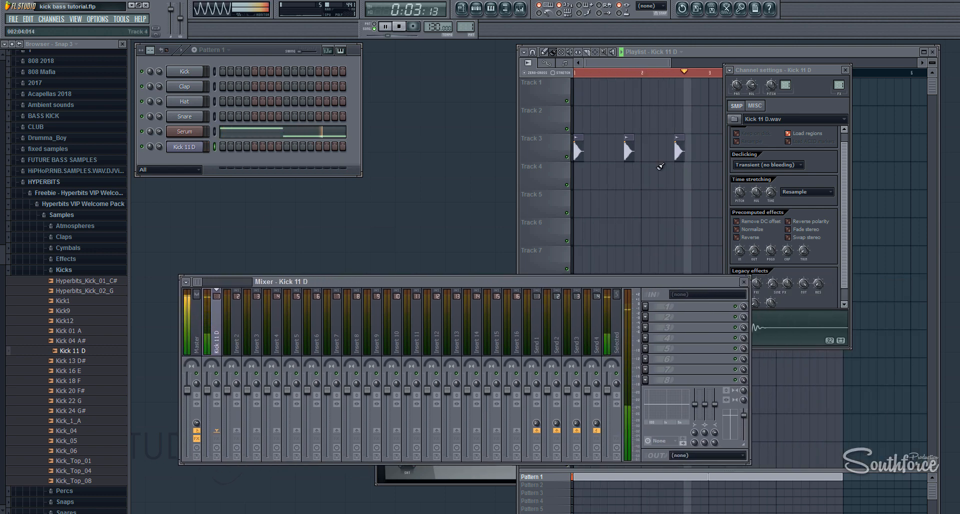
Step: Route the Serum channel to mixer insert 2
{"action": "left_click", "coordinate": [544, 150]}
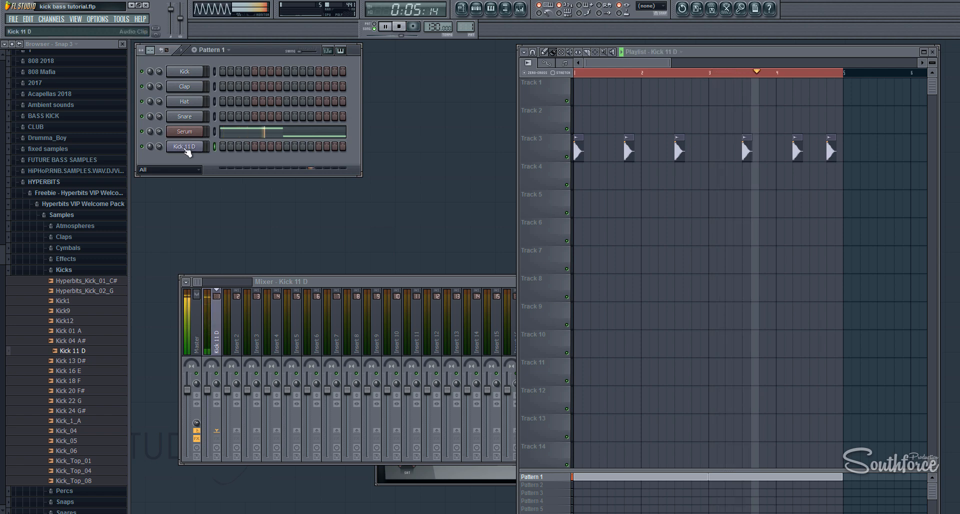
{"action": "left_click", "coordinate": [185, 131]}
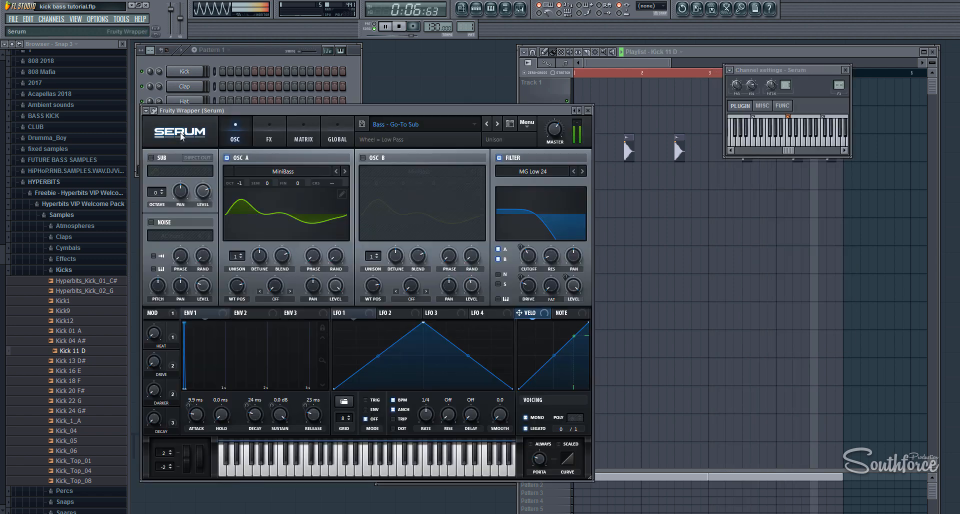
{"action": "left_click", "coordinate": [245, 48]}
{"action": "left_click", "coordinate": [425, 140]}
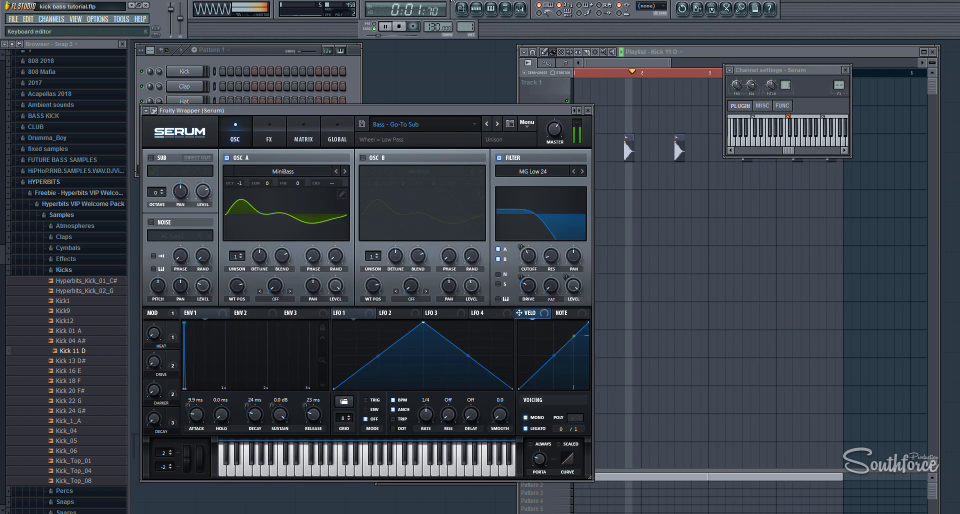
{"action": "key", "text": "F9"}
{"action": "right_click", "coordinate": [242, 290]}
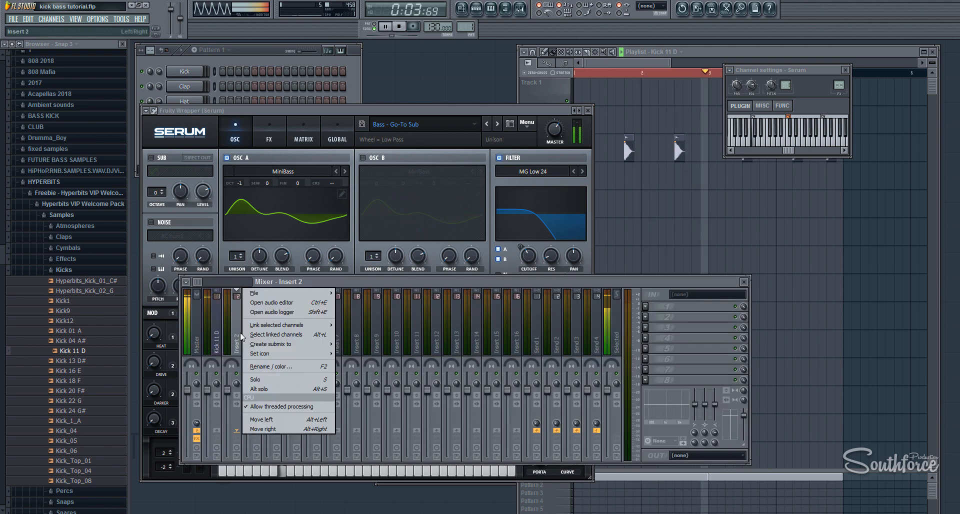
{"action": "mouse_move", "coordinate": [300, 325]}
{"action": "left_click", "coordinate": [357, 325]}
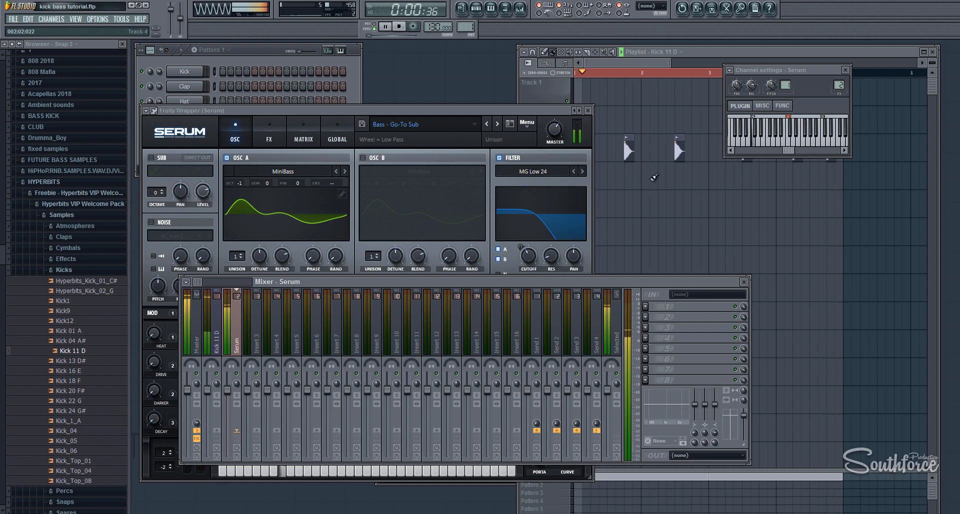
Step: Balance the two sounds by adjusting the Kick 11 D channel volume and lowering the Serum mixer track to about -1.4 dB
{"action": "left_click", "coordinate": [630, 154]}
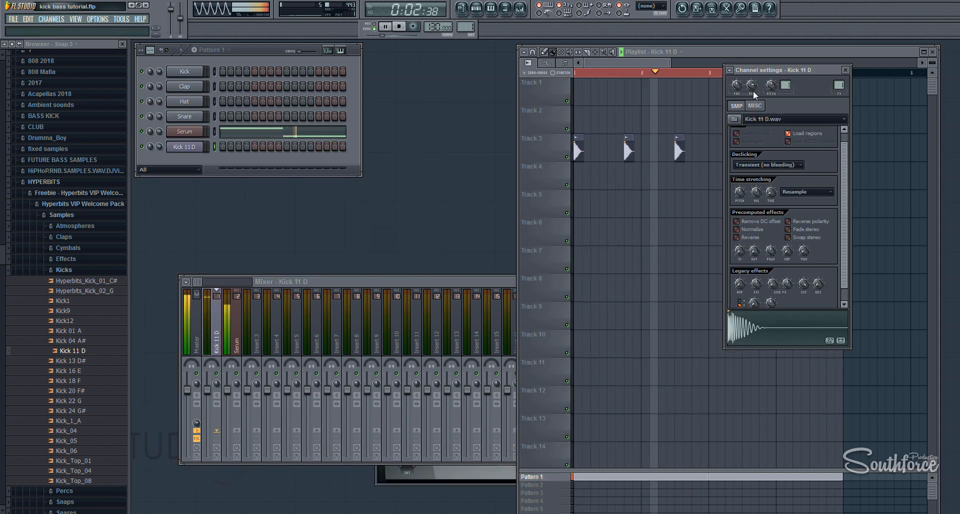
{"action": "left_click_drag", "start_coordinate": [752, 85], "coordinate": [753, 95]}
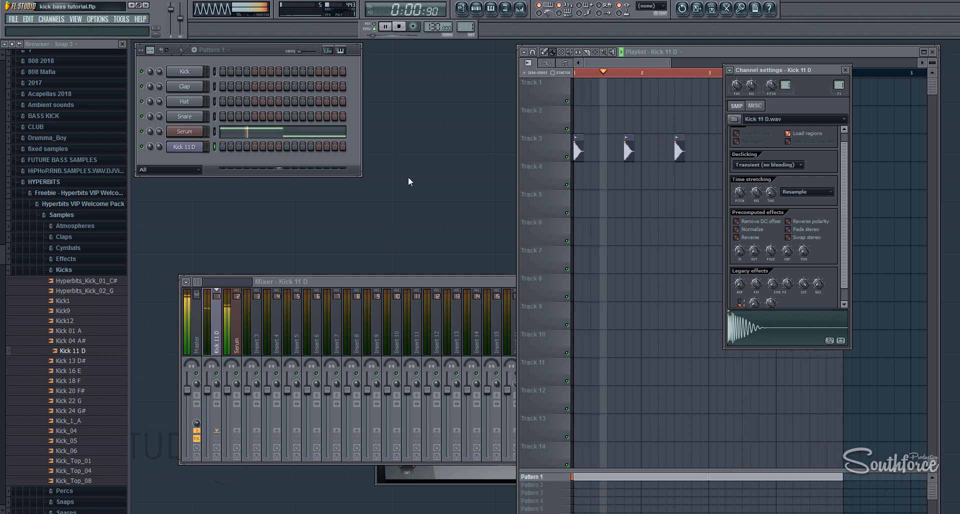
{"action": "left_click", "coordinate": [216, 338]}
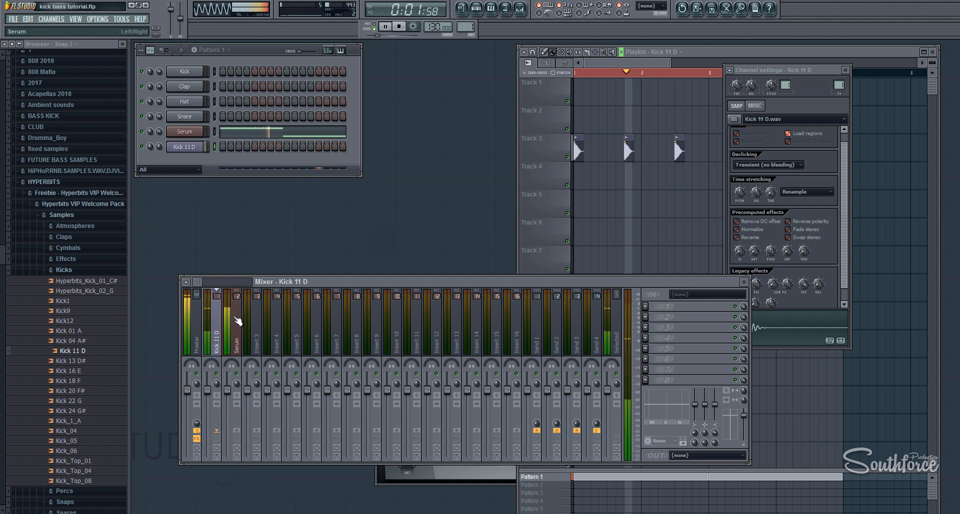
{"action": "left_click", "coordinate": [237, 320]}
{"action": "left_click", "coordinate": [218, 321]}
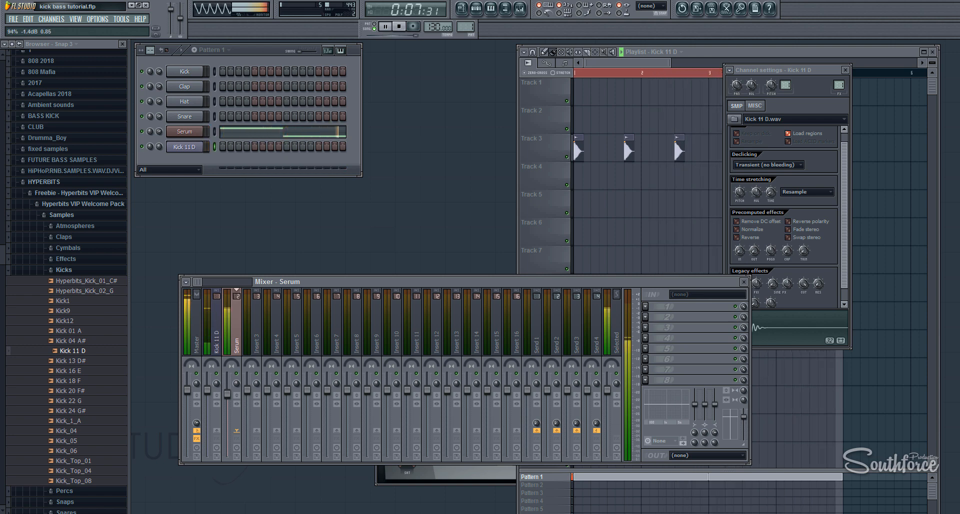
Step: Load FabFilter Pro-Q 3 in the first effect slot of the Kick 11 D mixer track and reposition the mixer
{"action": "left_click", "coordinate": [212, 347]}
{"action": "left_click", "coordinate": [236, 340]}
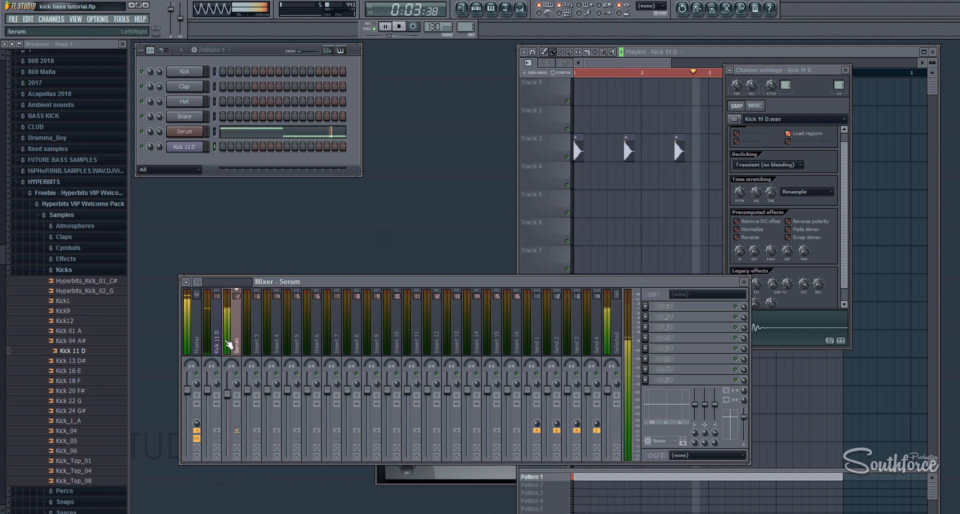
{"action": "left_click", "coordinate": [645, 307]}
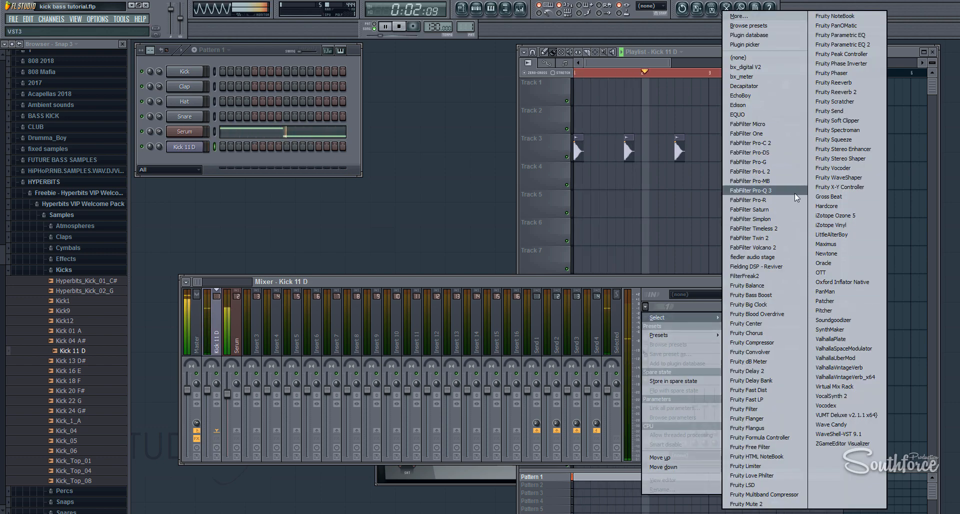
{"action": "left_click", "coordinate": [775, 191]}
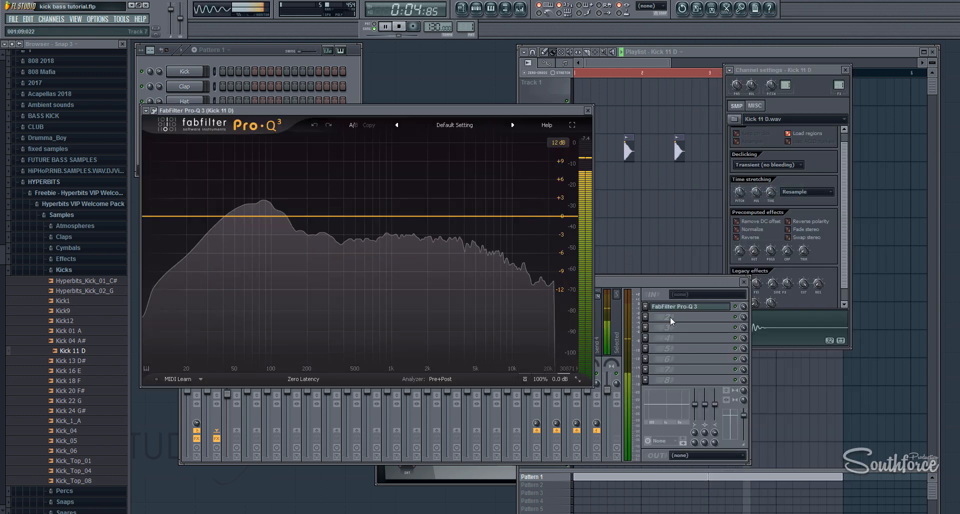
{"action": "left_click_drag", "start_coordinate": [630, 283], "coordinate": [581, 315]}
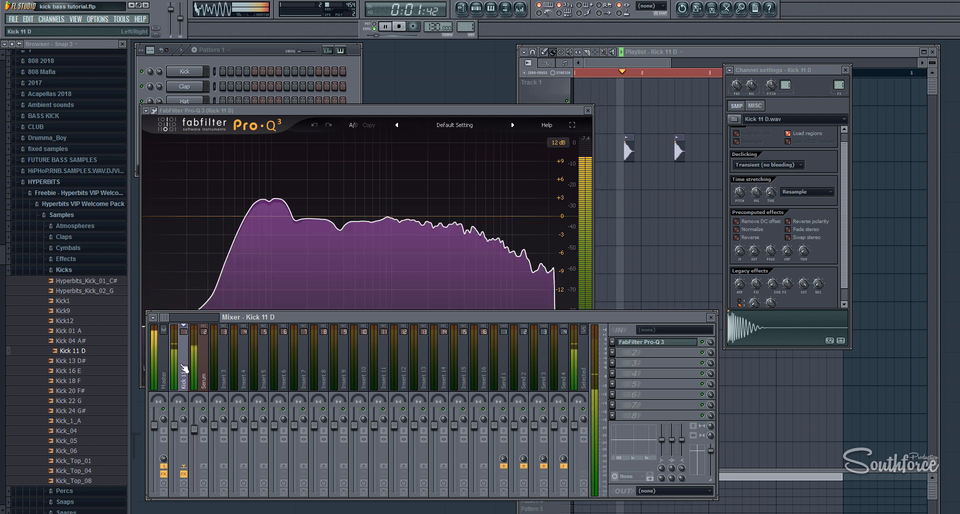
Step: Load FabFilter Pro-Q 3 in the first effect slot of the Serum mixer track and resume playback
{"action": "left_click", "coordinate": [204, 370]}
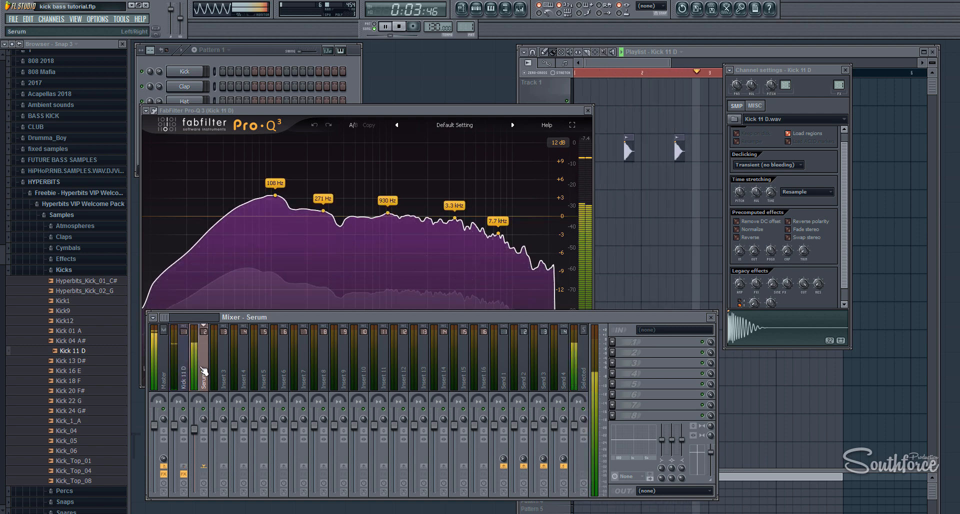
{"action": "left_click", "coordinate": [613, 342]}
{"action": "mouse_move", "coordinate": [645, 332]}
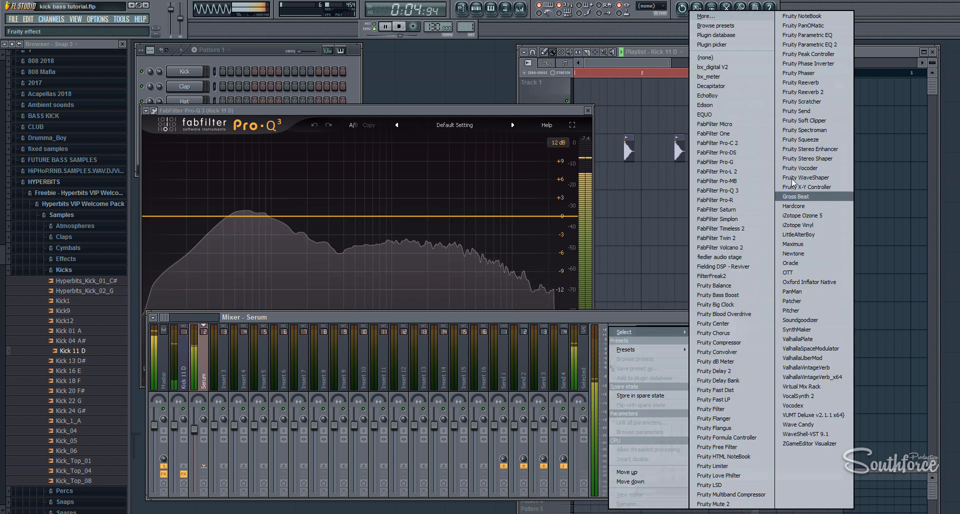
{"action": "left_click", "coordinate": [743, 189]}
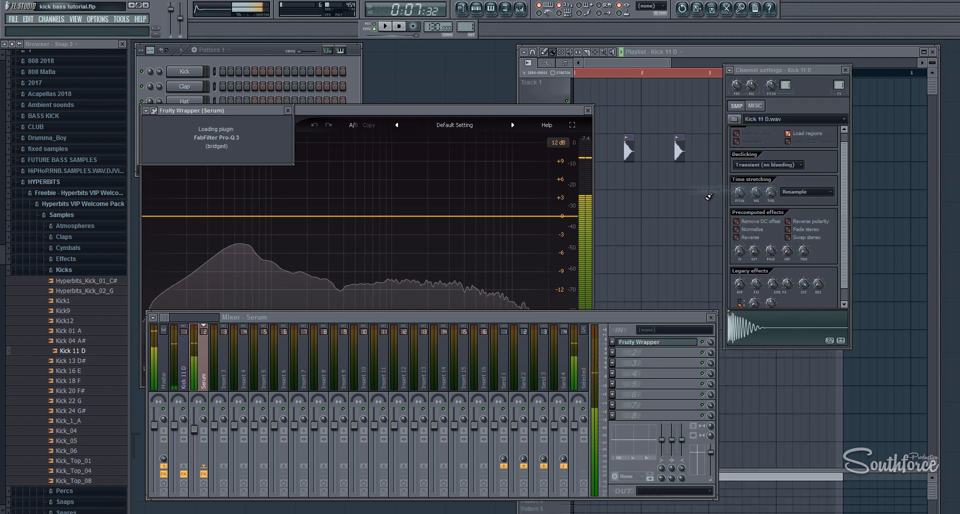
{"action": "left_click", "coordinate": [382, 118]}
{"action": "key", "text": "space"}
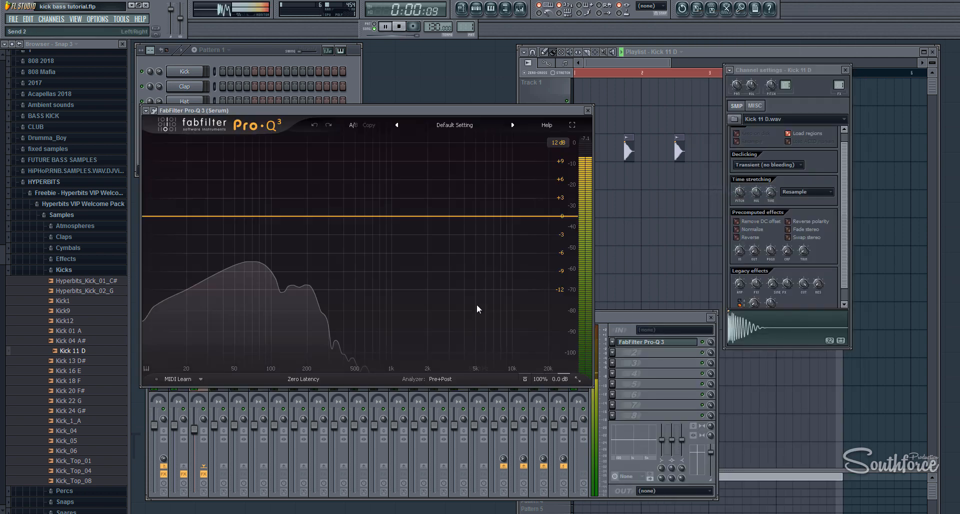
Step: Close the mixer, collapse the browser, and arrange the kick and Serum Pro-Q 3 windows side by side
{"action": "left_click", "coordinate": [711, 318]}
{"action": "left_click_drag", "start_coordinate": [233, 111], "coordinate": [558, 108]}
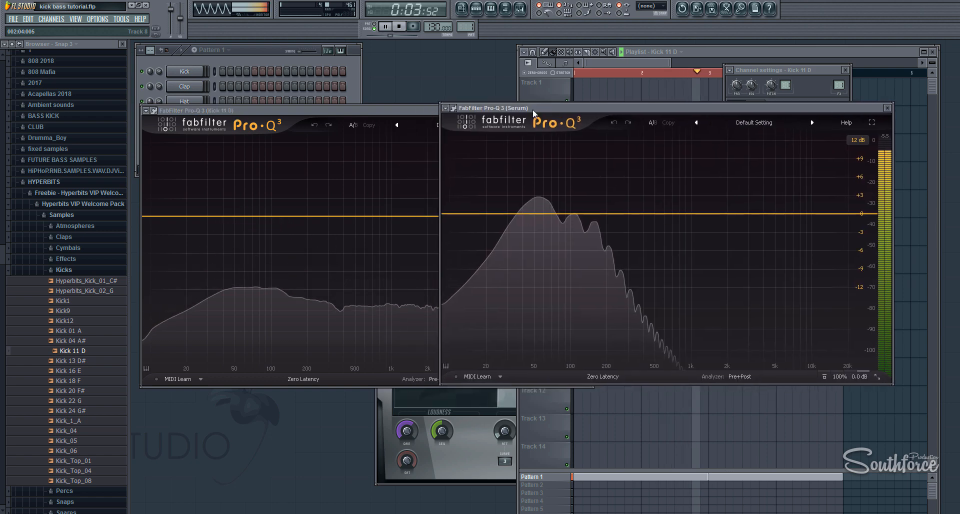
{"action": "left_click", "coordinate": [127, 113]}
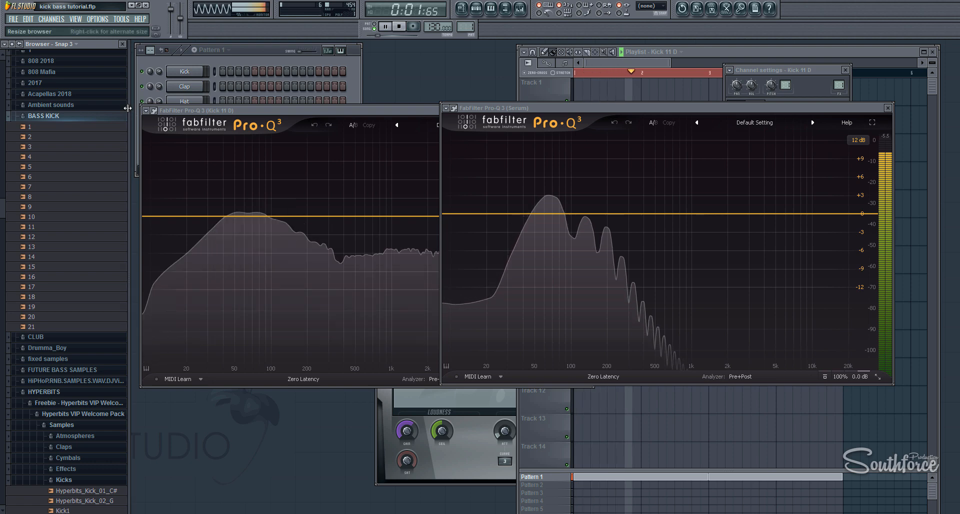
{"action": "left_click_drag", "start_coordinate": [127, 108], "coordinate": [1, 108]}
{"action": "left_click_drag", "start_coordinate": [410, 105], "coordinate": [566, 110]}
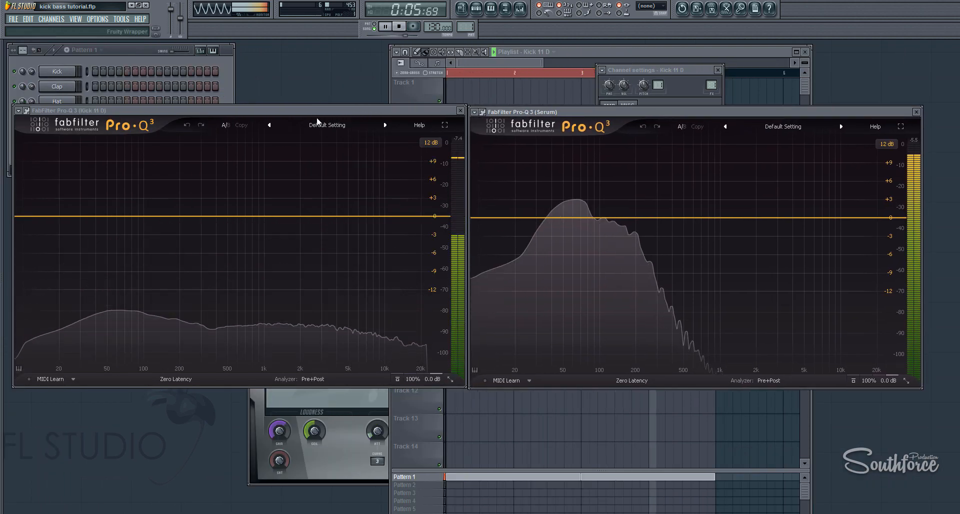
{"action": "mouse_move", "coordinate": [581, 113]}
{"action": "left_mouse_down"}
{"action": "mouse_move", "coordinate": [602, 109]}
{"action": "mouse_move", "coordinate": [585, 112]}
{"action": "left_mouse_up"}
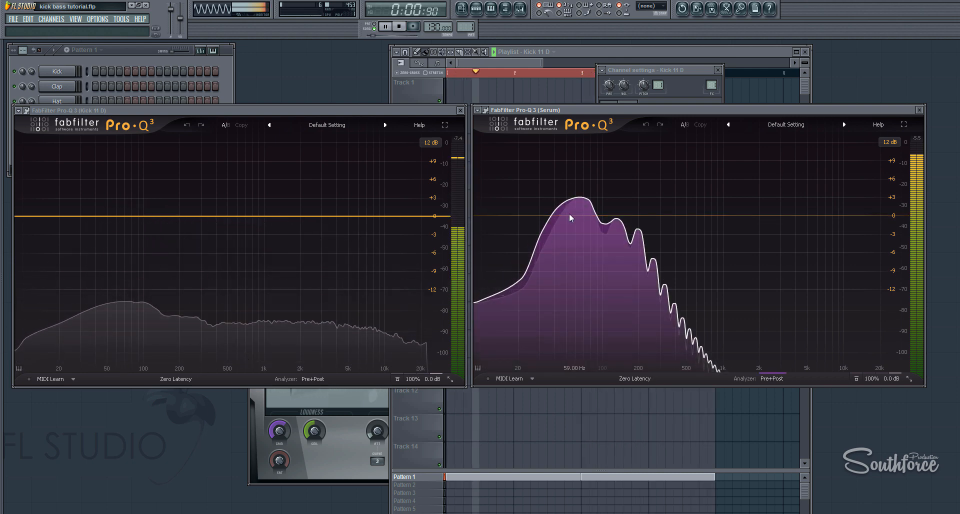
Step: Cut the peak of the Serum bass with a bell band at about 63 Hz and -2.69 dB
{"action": "mouse_move", "coordinate": [578, 200]}
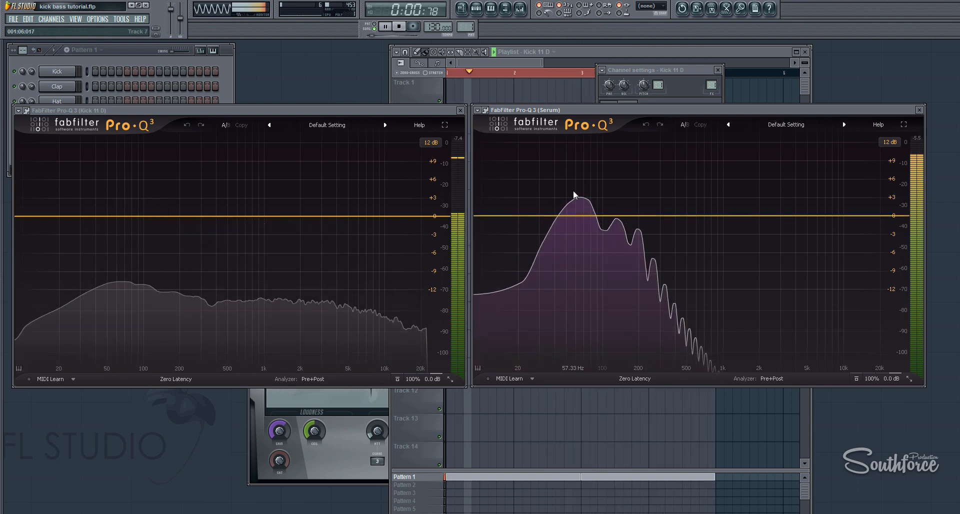
{"action": "mouse_move", "coordinate": [574, 192]}
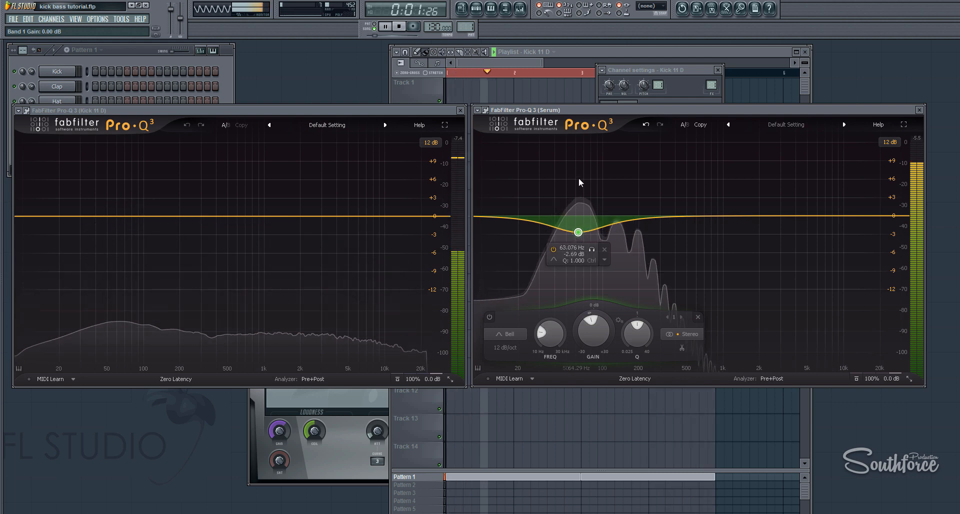
Step: Bring up the mixer with the Serum track selected and move it below the two Pro-Q 3 curves
{"action": "left_click", "coordinate": [505, 8]}
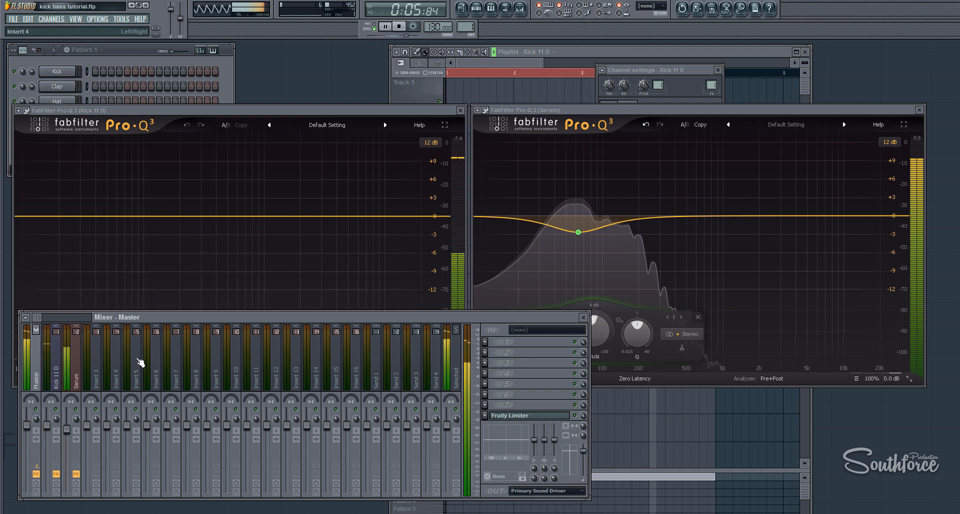
{"action": "left_click", "coordinate": [597, 108]}
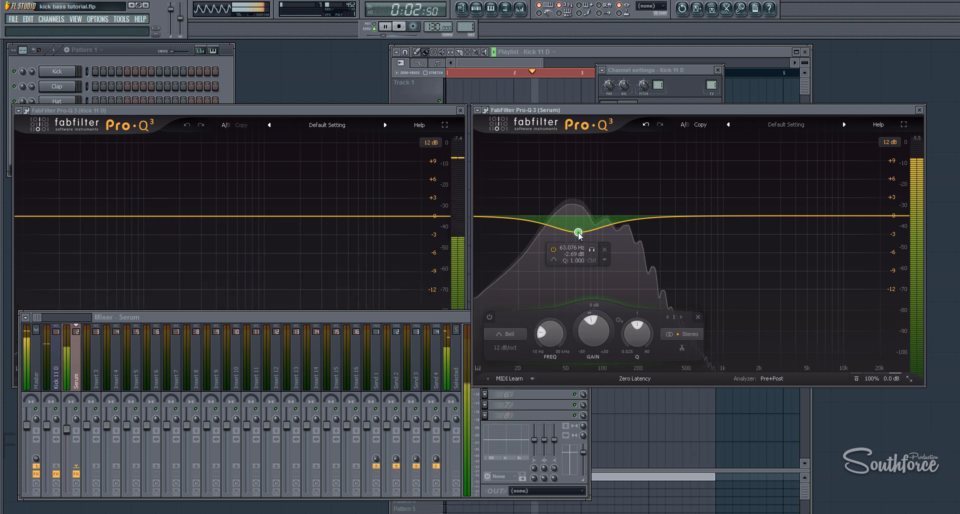
{"action": "left_click", "coordinate": [447, 130]}
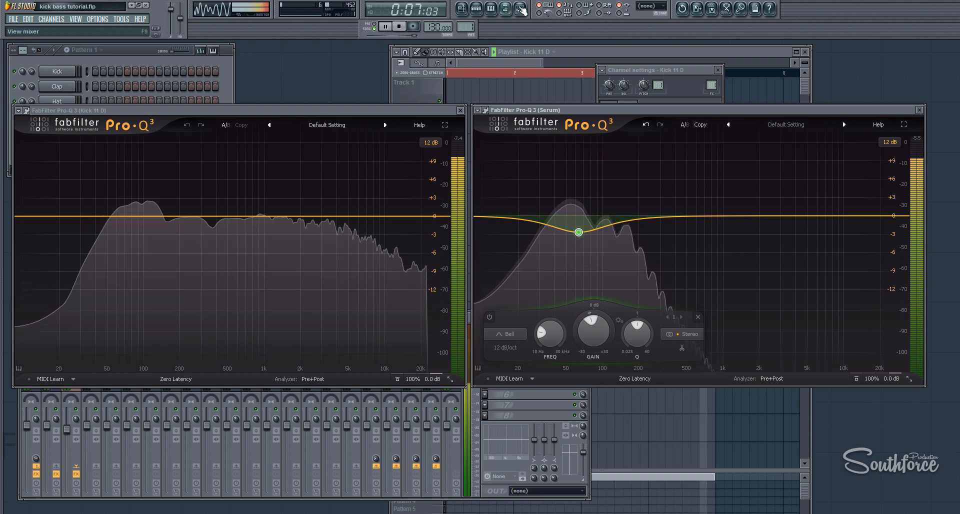
{"action": "left_click", "coordinate": [520, 9]}
{"action": "left_click_drag", "start_coordinate": [463, 319], "coordinate": [722, 298]}
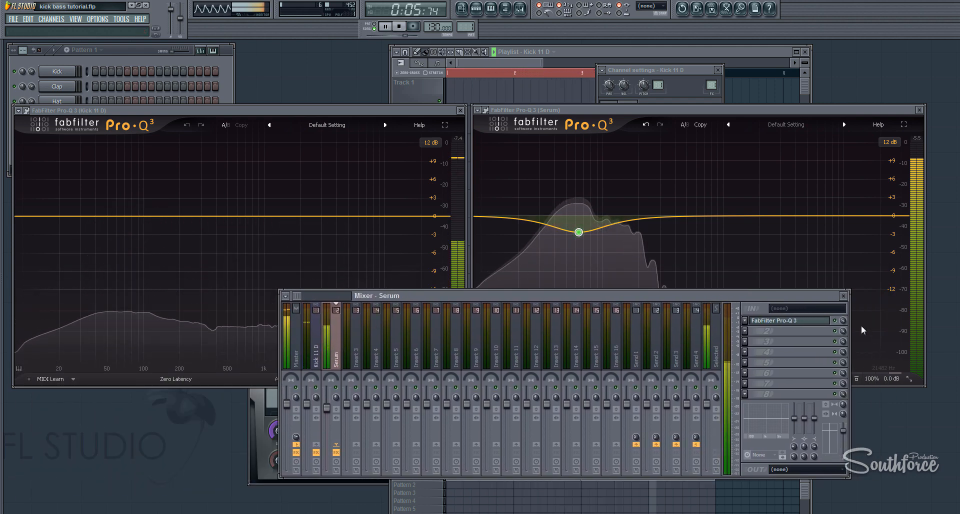
{"action": "left_click_drag", "start_coordinate": [764, 294], "coordinate": [749, 342]}
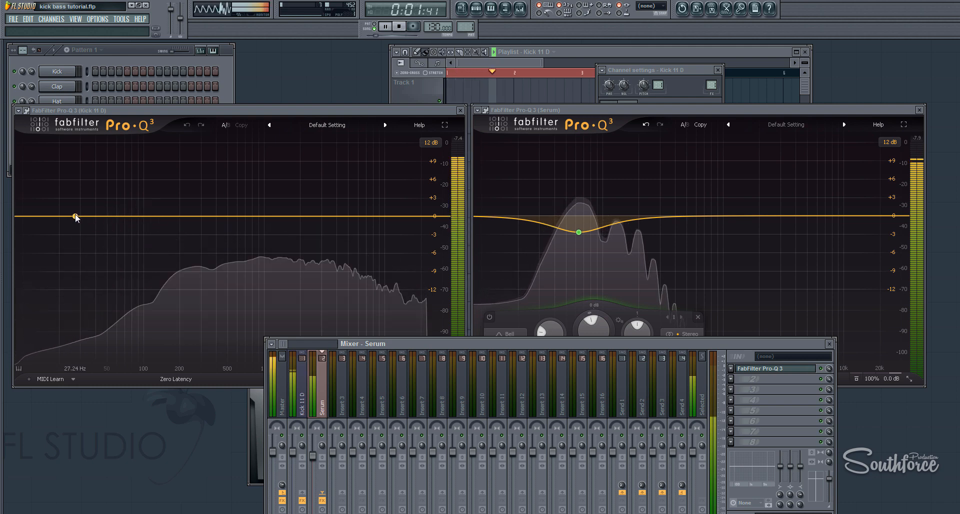
Step: Add a Low Cut band near 26 Hz to the kick's Pro-Q 3 and set its slope to 96 dB/oct
{"action": "left_click", "coordinate": [74, 217]}
{"action": "right_click", "coordinate": [73, 216]}
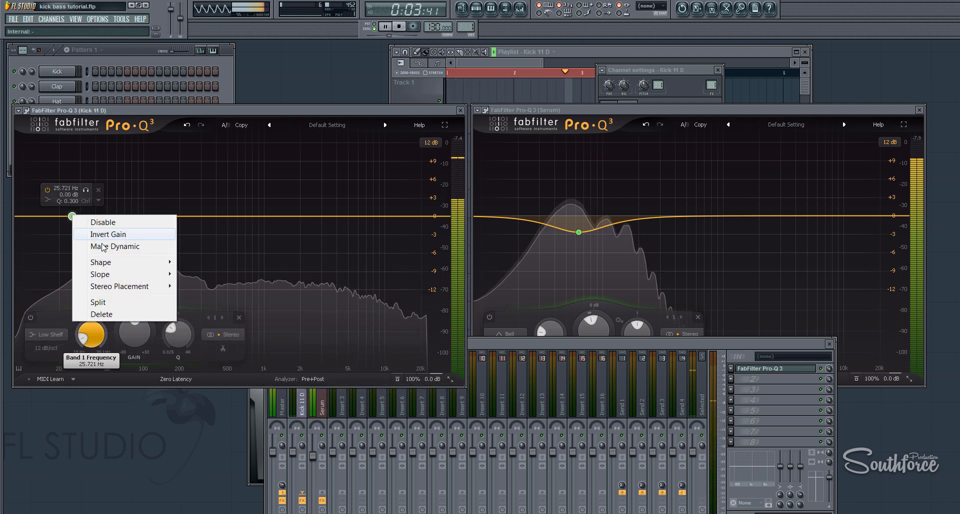
{"action": "mouse_move", "coordinate": [124, 263]}
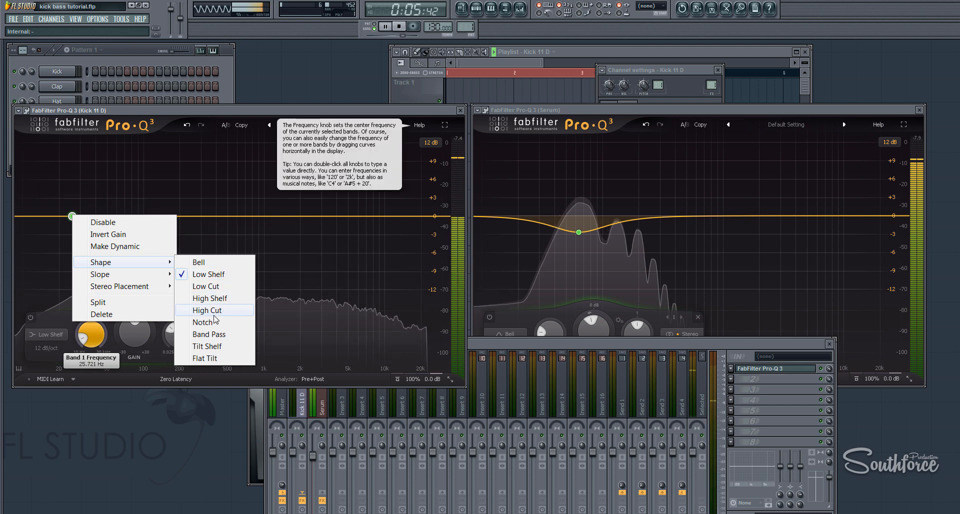
{"action": "left_click", "coordinate": [218, 288]}
{"action": "scroll", "coordinate": [69, 265], "scroll_direction": "up", "scroll_amount": 7}
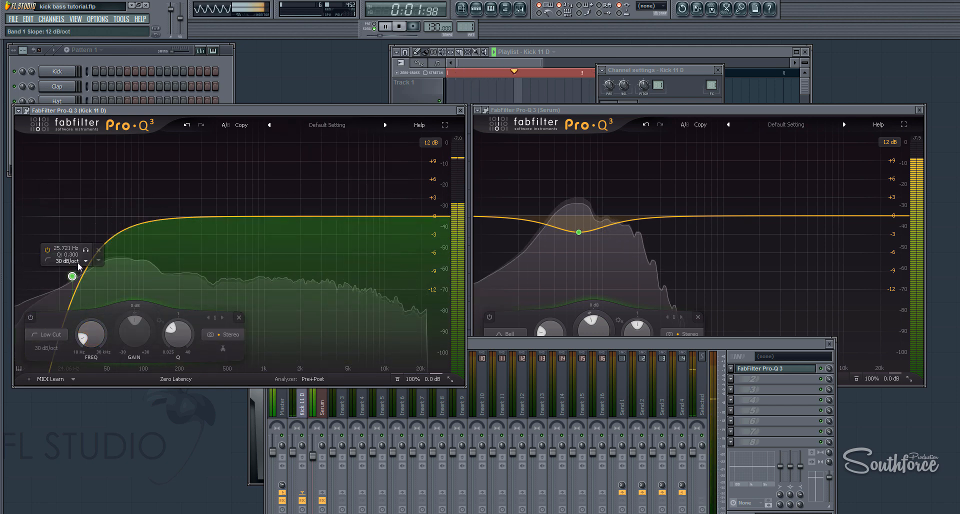
{"action": "scroll", "coordinate": [76, 262], "scroll_direction": "down", "scroll_amount": 7}
{"action": "scroll", "coordinate": [73, 250], "scroll_direction": "up", "scroll_amount": 7}
Step: Try different frequencies for the kick's low cut and settle at about 22 Hz, nudging the Serum EQ window slightly
{"action": "left_click_drag", "start_coordinate": [73, 253], "coordinate": [67, 227]}
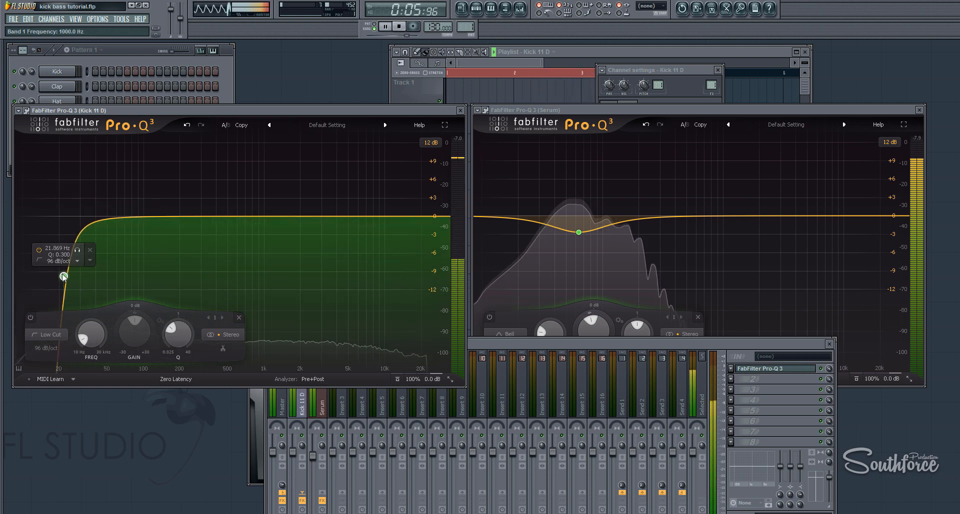
{"action": "left_click_drag", "start_coordinate": [62, 275], "coordinate": [65, 275]}
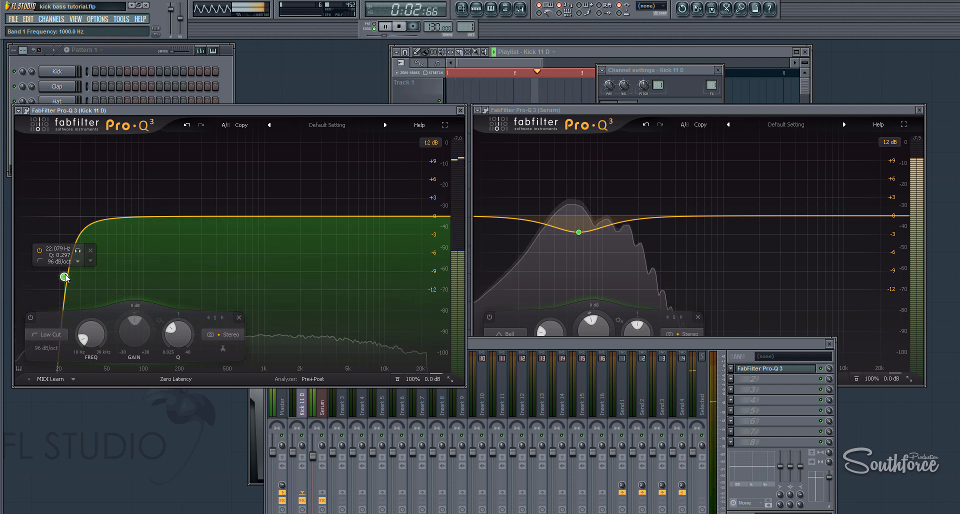
{"action": "left_click_drag", "start_coordinate": [65, 278], "coordinate": [80, 279]}
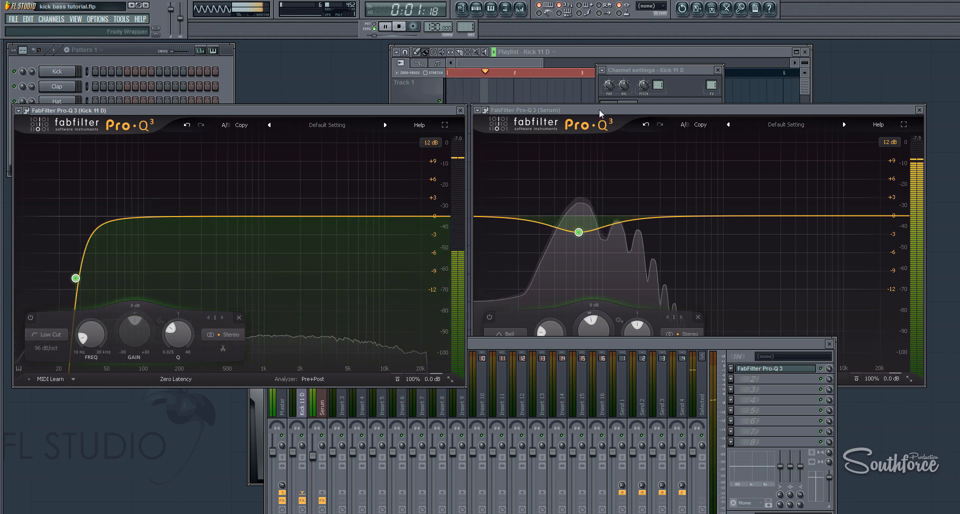
{"action": "left_click_drag", "start_coordinate": [599, 109], "coordinate": [599, 112]}
{"action": "mouse_move", "coordinate": [80, 285]}
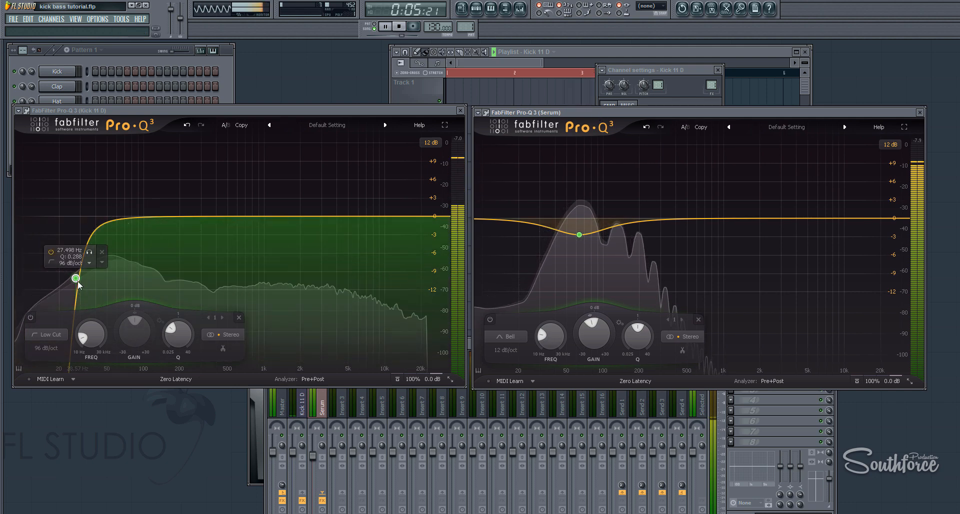
{"action": "left_click_drag", "start_coordinate": [77, 281], "coordinate": [61, 284]}
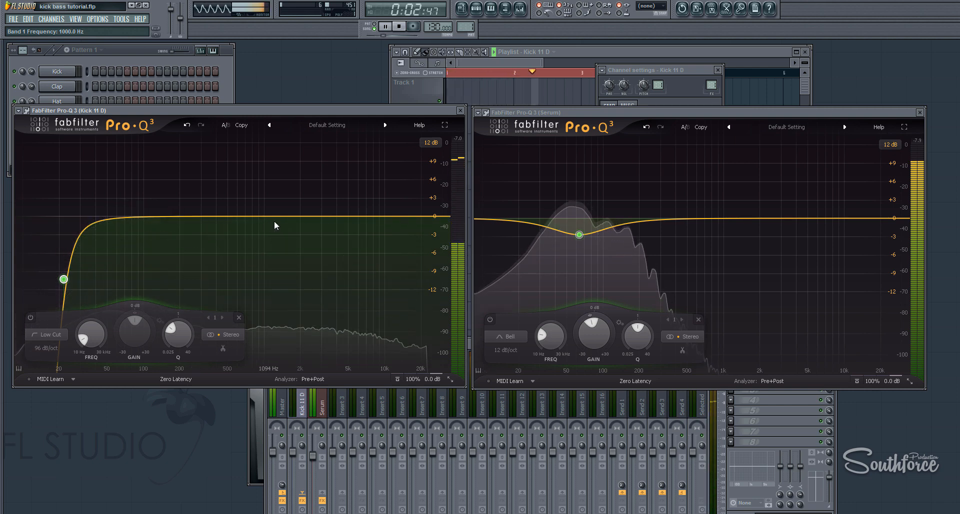
Step: Add a High Cut band to the kick's Pro-Q 3 with a 30 dB/oct slope at about 15 kHz
{"action": "left_click", "coordinate": [364, 217]}
{"action": "right_click", "coordinate": [364, 217]}
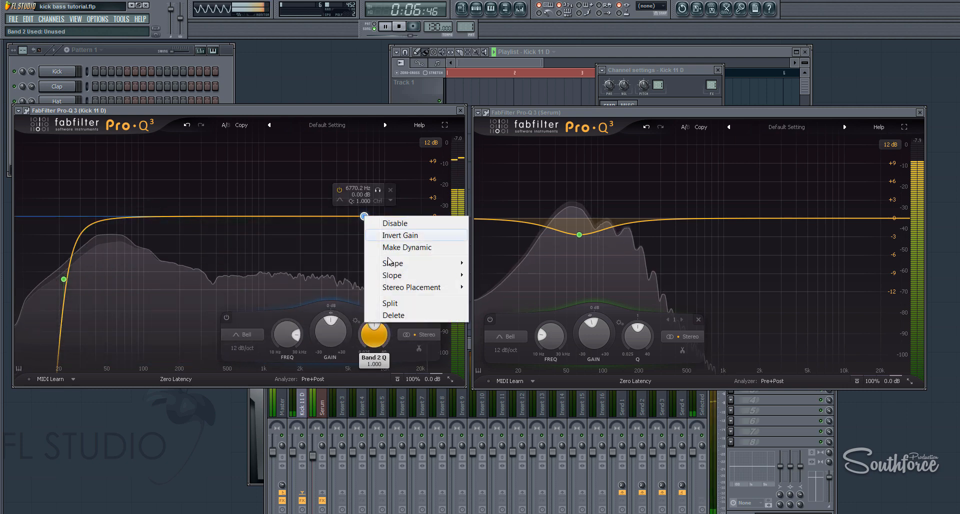
{"action": "mouse_move", "coordinate": [440, 263]}
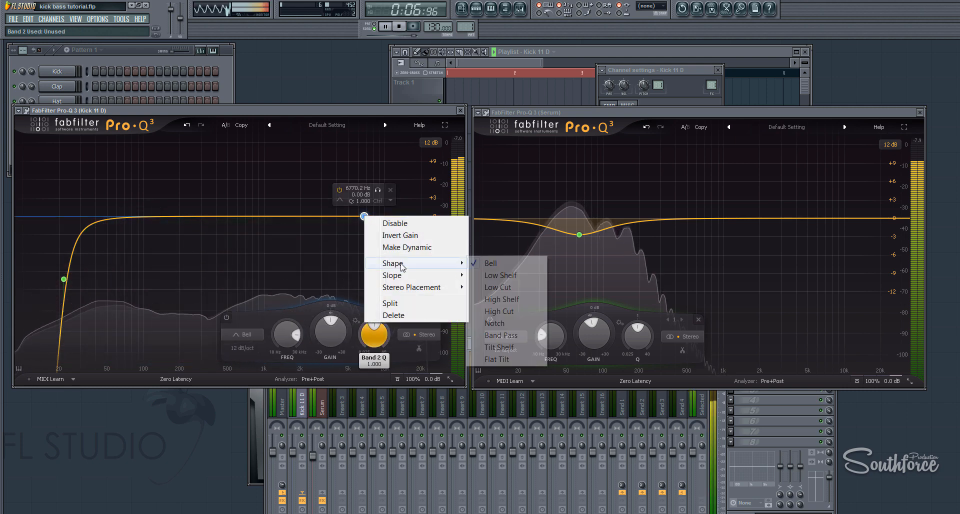
{"action": "left_click", "coordinate": [498, 311]}
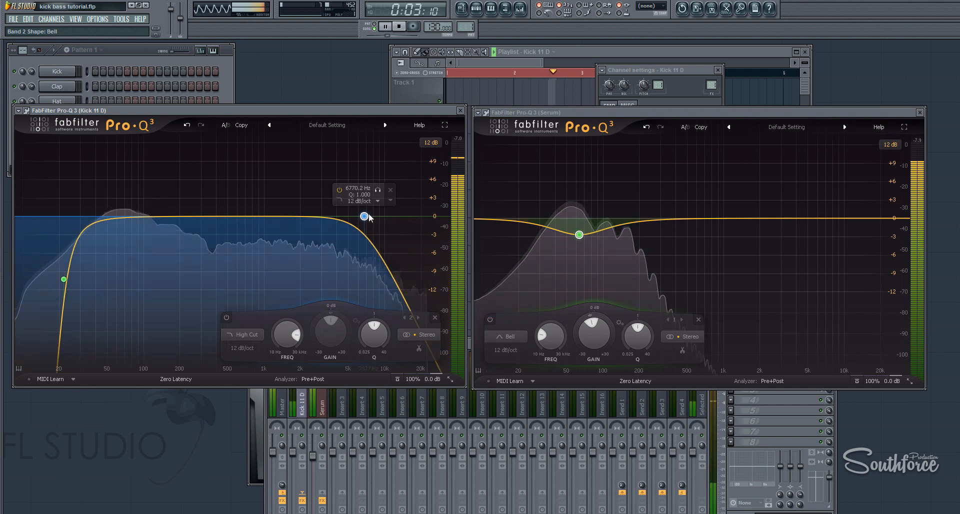
{"action": "scroll", "coordinate": [368, 217], "scroll_direction": "down", "scroll_amount": 1}
{"action": "scroll", "coordinate": [367, 218], "scroll_direction": "up", "scroll_amount": 3}
{"action": "left_click_drag", "start_coordinate": [366, 217], "coordinate": [405, 221]}
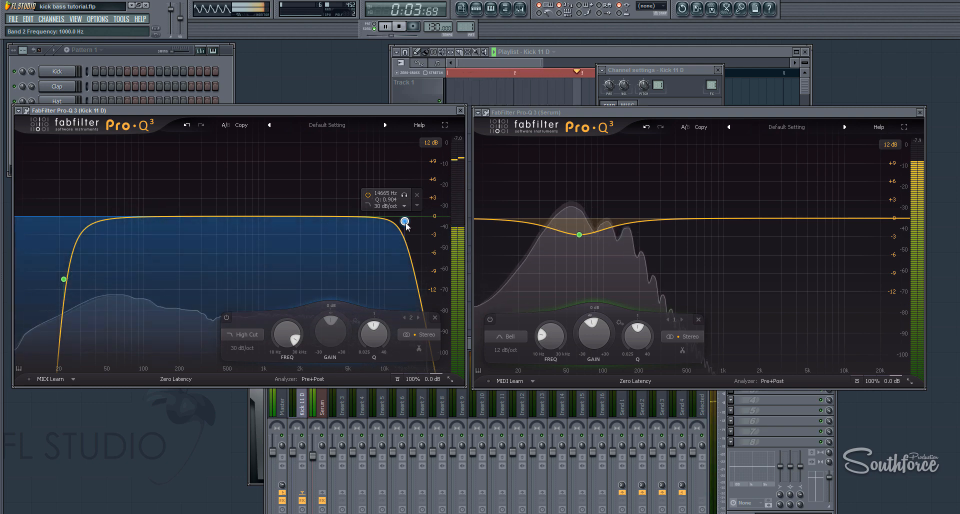
{"action": "left_click_drag", "start_coordinate": [402, 226], "coordinate": [408, 227]}
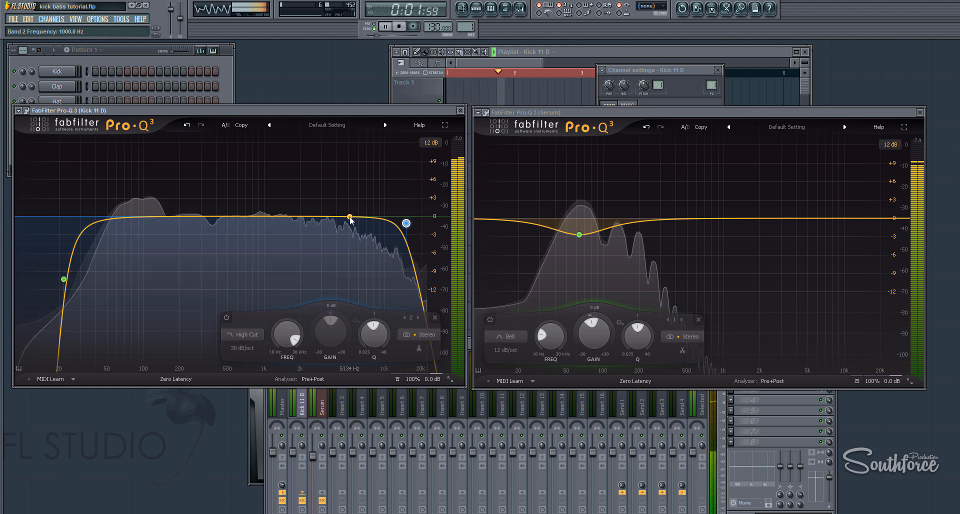
Step: Try a bell boost of about 3.4 dB near 6.8 kHz on the kick, view its stereo placement options, and flatten it
{"action": "left_click_drag", "start_coordinate": [348, 218], "coordinate": [364, 195]}
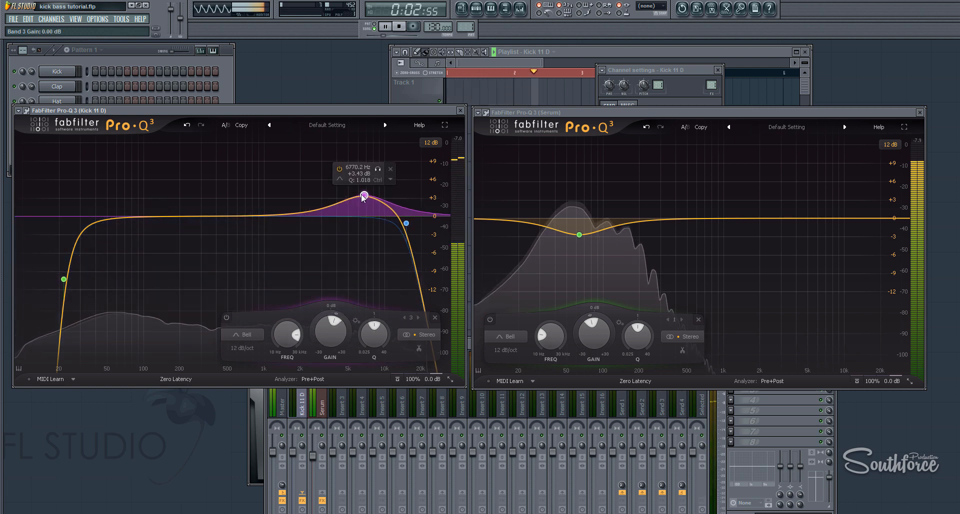
{"action": "left_click", "coordinate": [427, 334]}
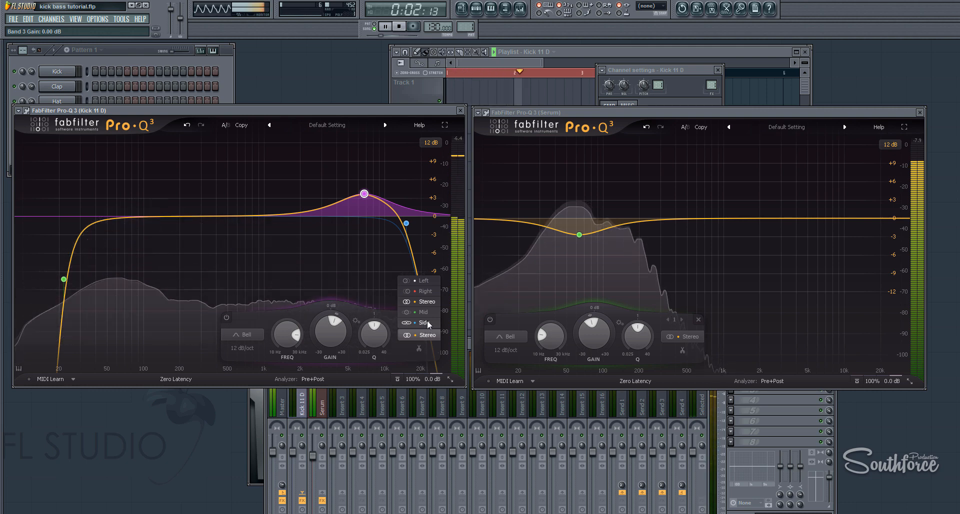
{"action": "left_click", "coordinate": [365, 194]}
{"action": "left_click_drag", "start_coordinate": [365, 194], "coordinate": [367, 215]}
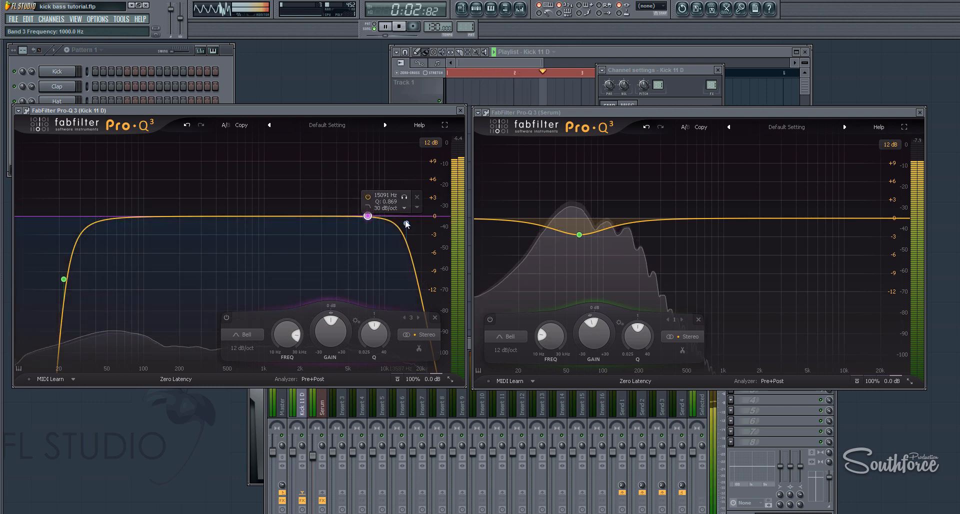
Step: Fine-tune the kick's high cut and low cut to slightly lower frequencies
{"action": "left_click_drag", "start_coordinate": [406, 224], "coordinate": [402, 223]}
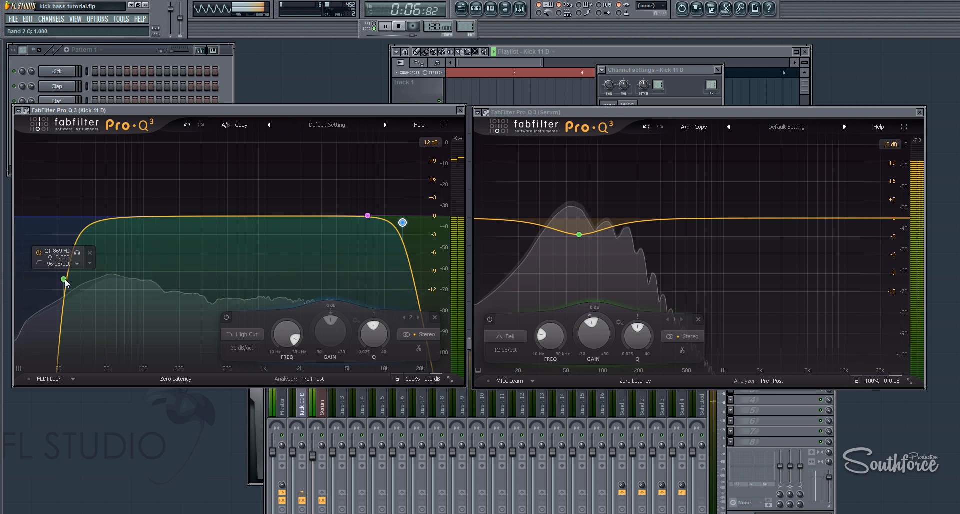
{"action": "left_click_drag", "start_coordinate": [64, 281], "coordinate": [60, 281]}
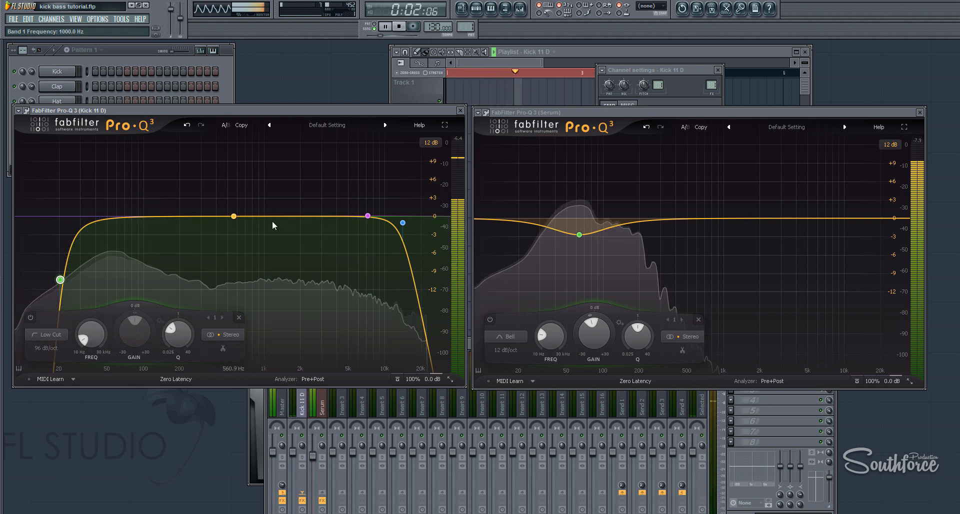
Step: Shape the kick with a -1.55 dB bell dip near 653 Hz and gentle boosts around 2.7 kHz and just below 100 Hz
{"action": "mouse_move", "coordinate": [243, 217]}
{"action": "left_mouse_down"}
{"action": "mouse_move", "coordinate": [250, 229]}
{"action": "mouse_move", "coordinate": [241, 228]}
{"action": "left_mouse_up"}
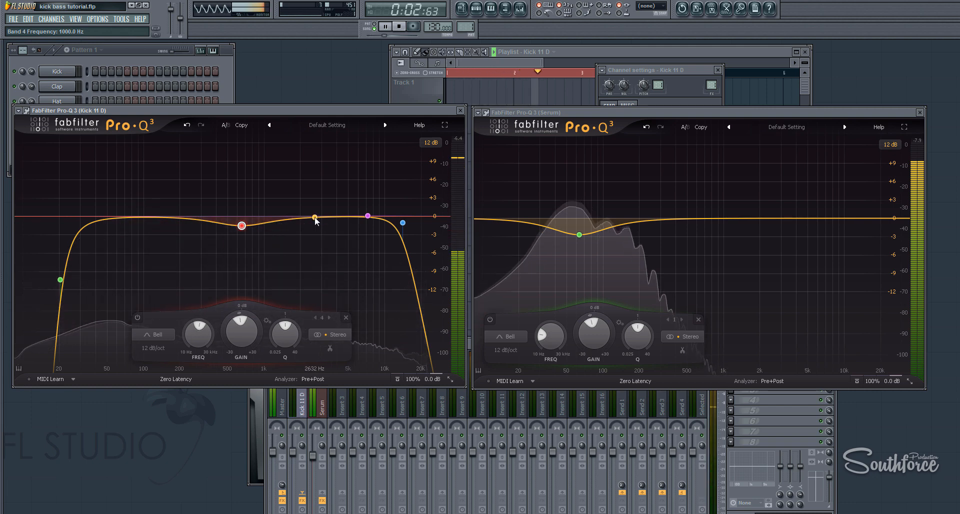
{"action": "mouse_move", "coordinate": [314, 217]}
{"action": "left_mouse_down"}
{"action": "mouse_move", "coordinate": [319, 178]}
{"action": "mouse_move", "coordinate": [317, 205]}
{"action": "left_mouse_up"}
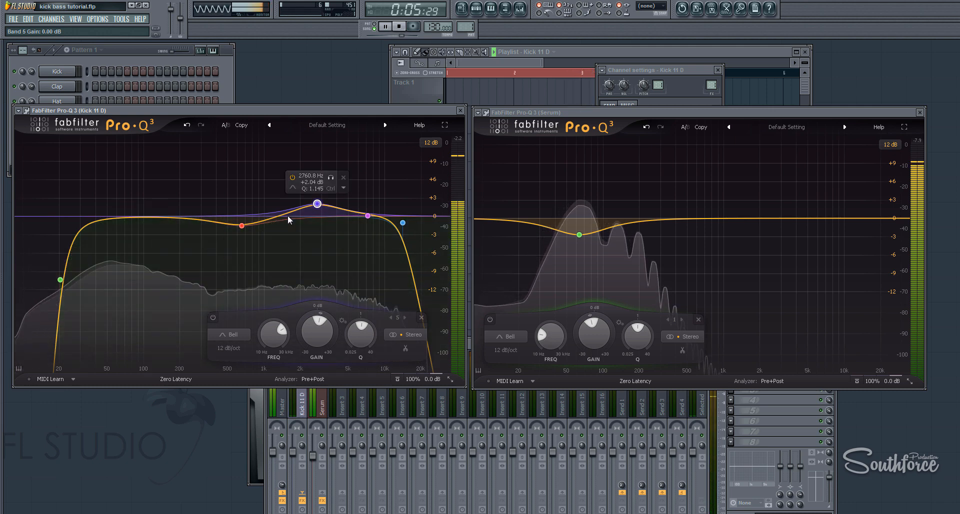
{"action": "left_click_drag", "start_coordinate": [317, 204], "coordinate": [316, 208]}
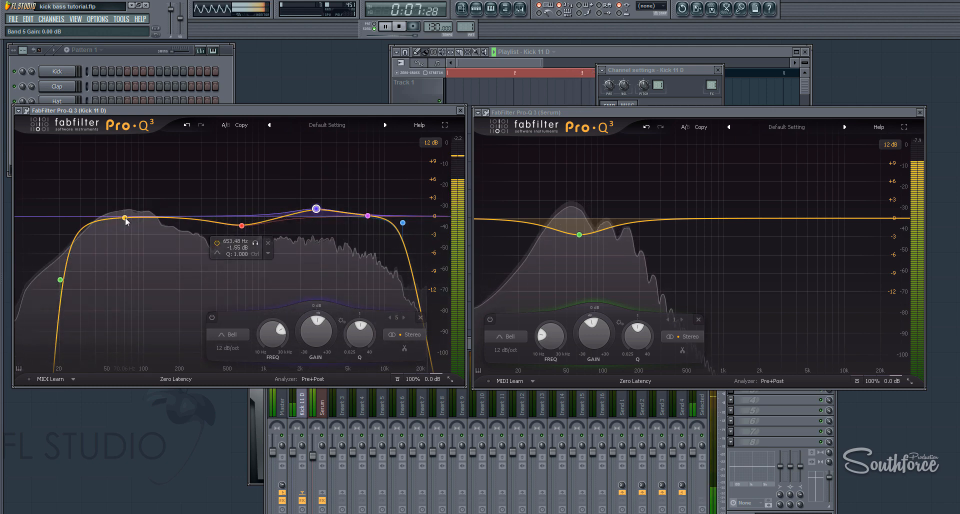
{"action": "left_click_drag", "start_coordinate": [126, 219], "coordinate": [129, 214]}
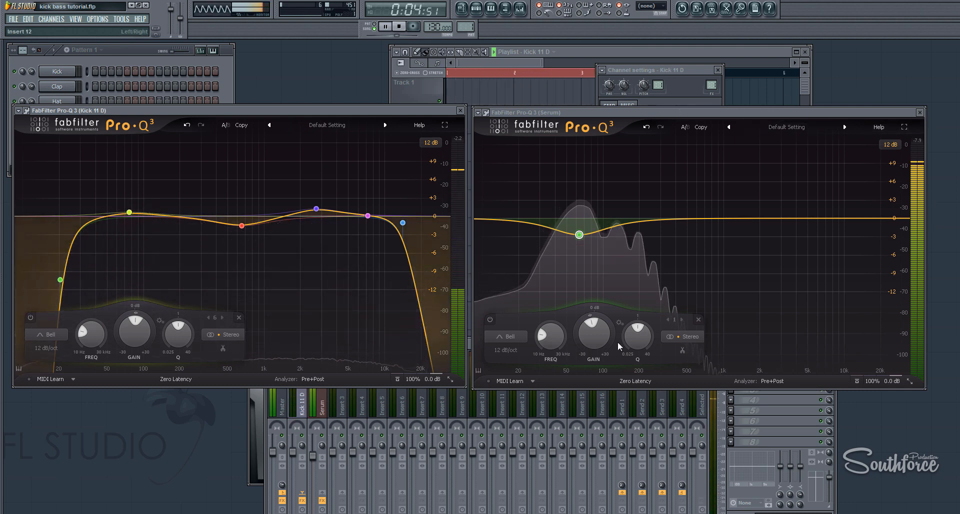
Step: Bypass and re-enable Pro-Q 3 on the Serum mixer track to compare the bass with and without the EQ
{"action": "left_click", "coordinate": [520, 9]}
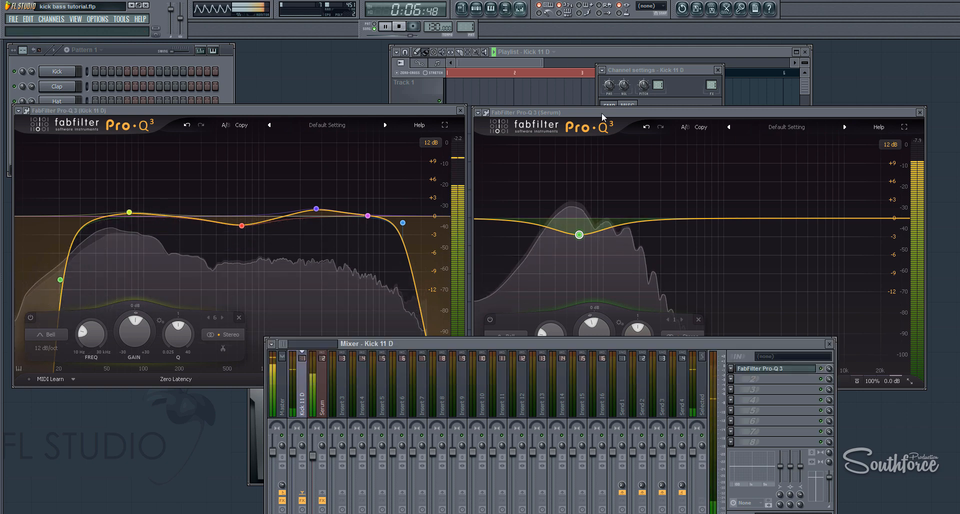
{"action": "left_click", "coordinate": [317, 396]}
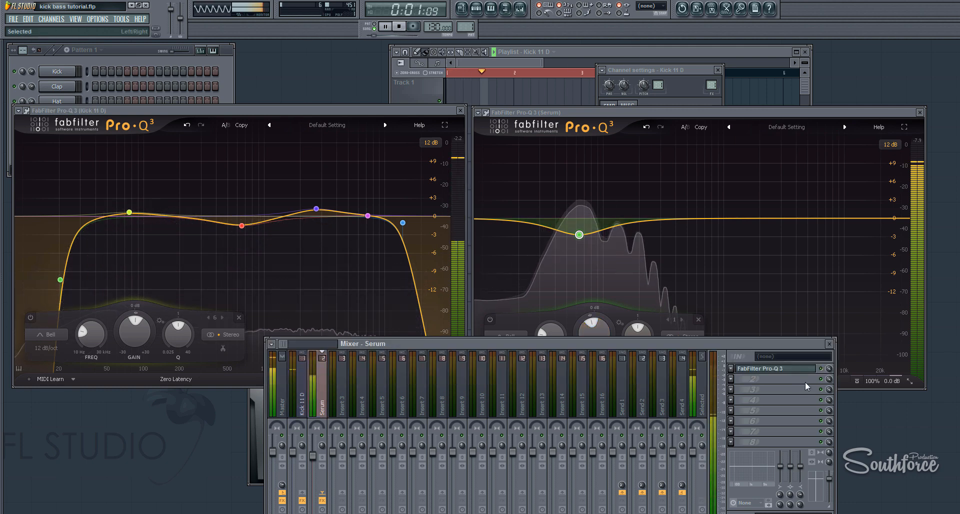
{"action": "left_click", "coordinate": [822, 370]}
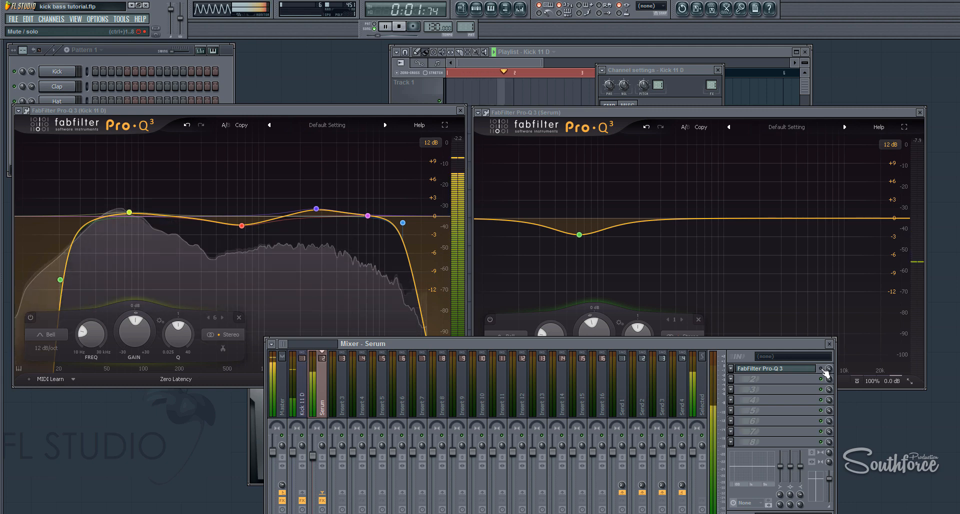
{"action": "left_click", "coordinate": [821, 369]}
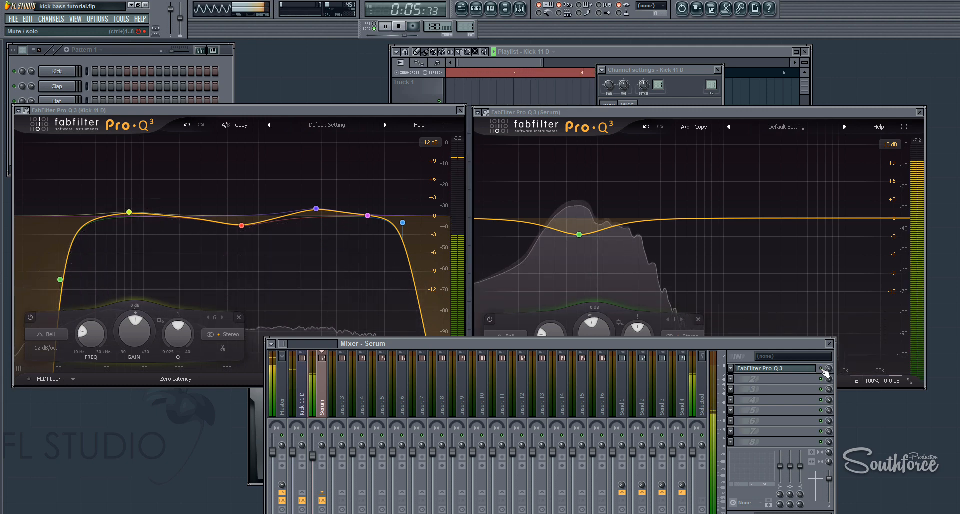
Step: Add a second band to the Serum bass's Pro-Q 3, shape it as a High Cut, and lower its frequency to just above 500 Hz
{"action": "left_click", "coordinate": [728, 113]}
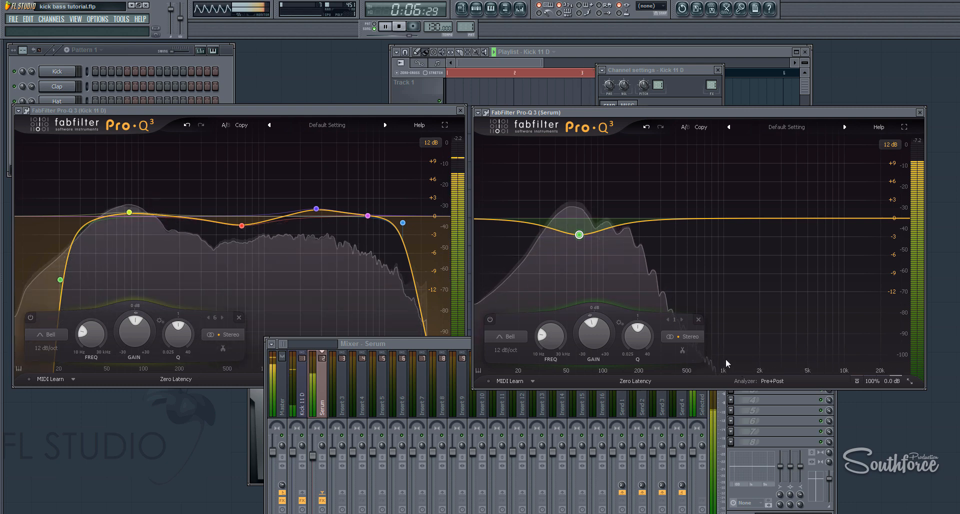
{"action": "left_click", "coordinate": [720, 218]}
{"action": "right_click", "coordinate": [721, 218]}
{"action": "mouse_move", "coordinate": [776, 272]}
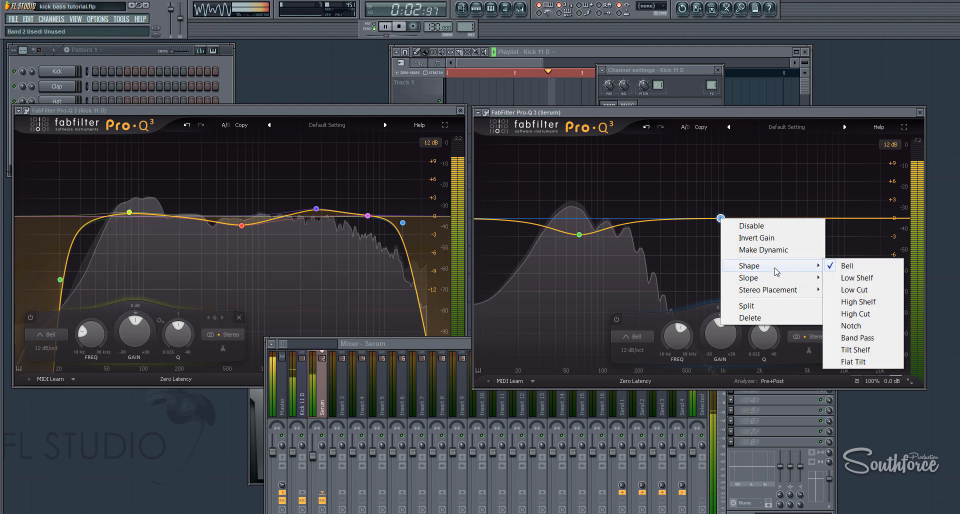
{"action": "left_click", "coordinate": [637, 111]}
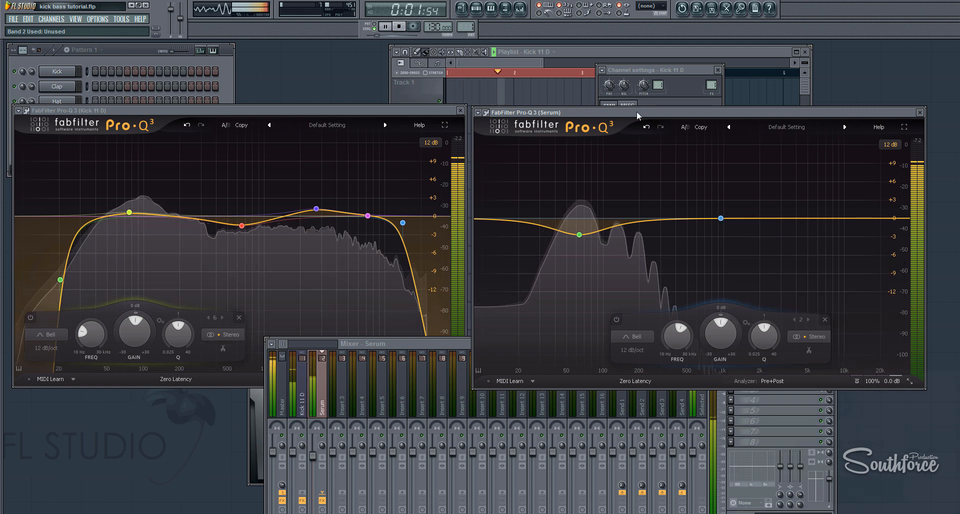
{"action": "right_click", "coordinate": [721, 219]}
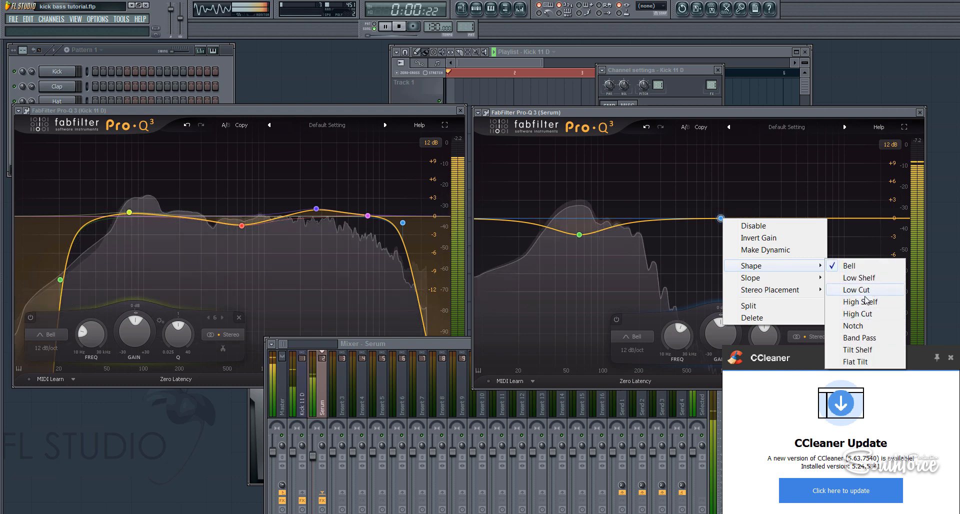
{"action": "left_click", "coordinate": [857, 314]}
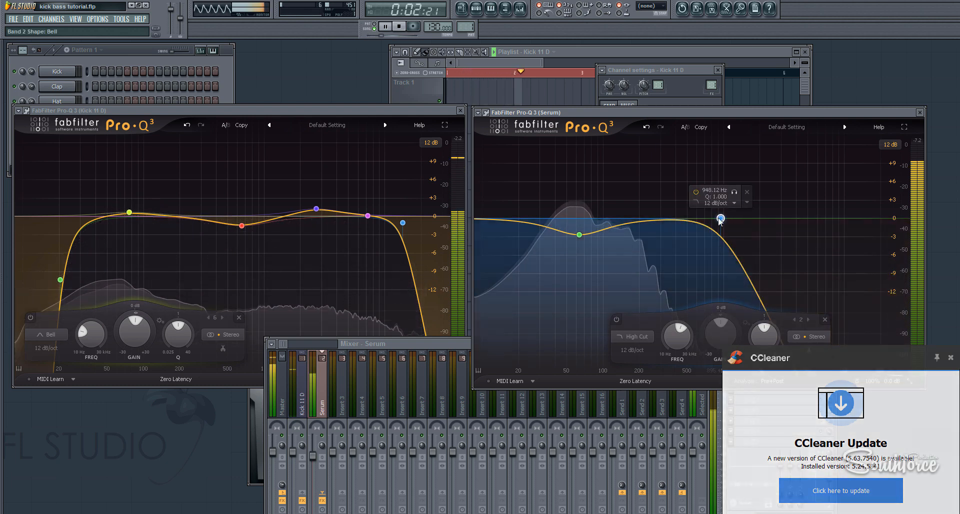
{"action": "left_click_drag", "start_coordinate": [721, 219], "coordinate": [691, 222]}
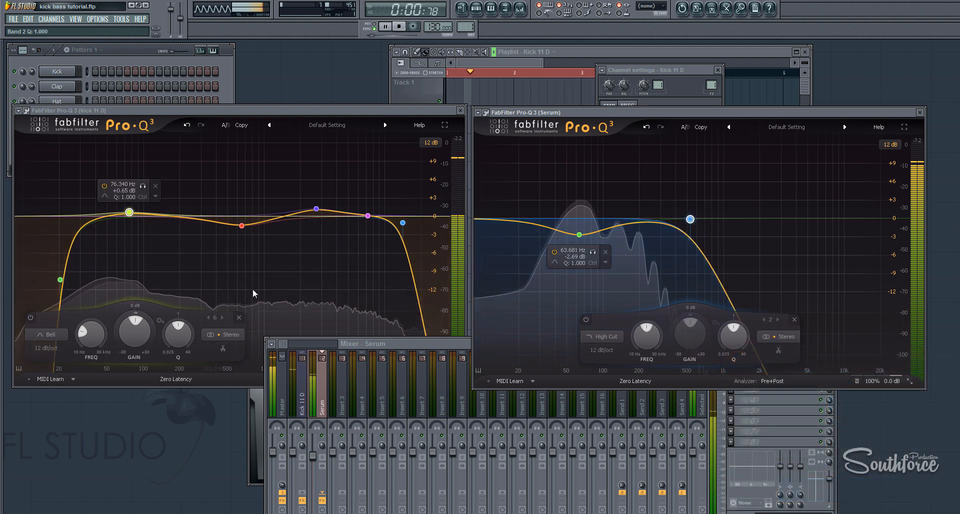
Step: Reposition the mixer below the two Pro-Q 3 windows so both EQ curves are uncovered, and stop playback
{"action": "left_click", "coordinate": [421, 344]}
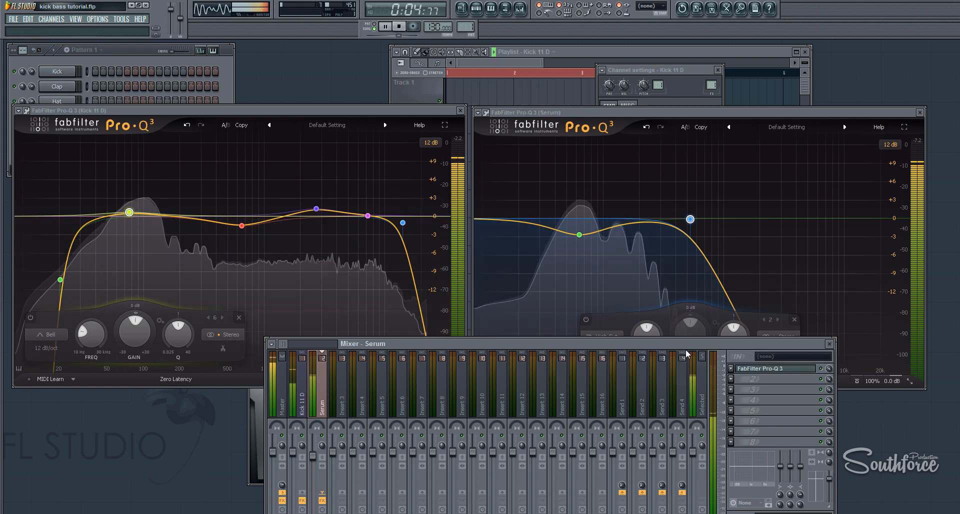
{"action": "left_click_drag", "start_coordinate": [668, 342], "coordinate": [640, 392]}
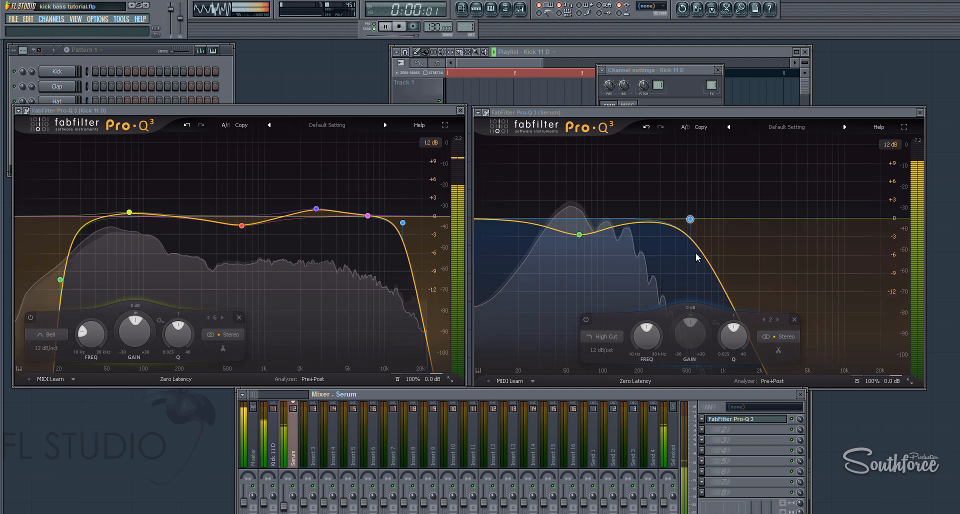
{"action": "mouse_move", "coordinate": [704, 215]}
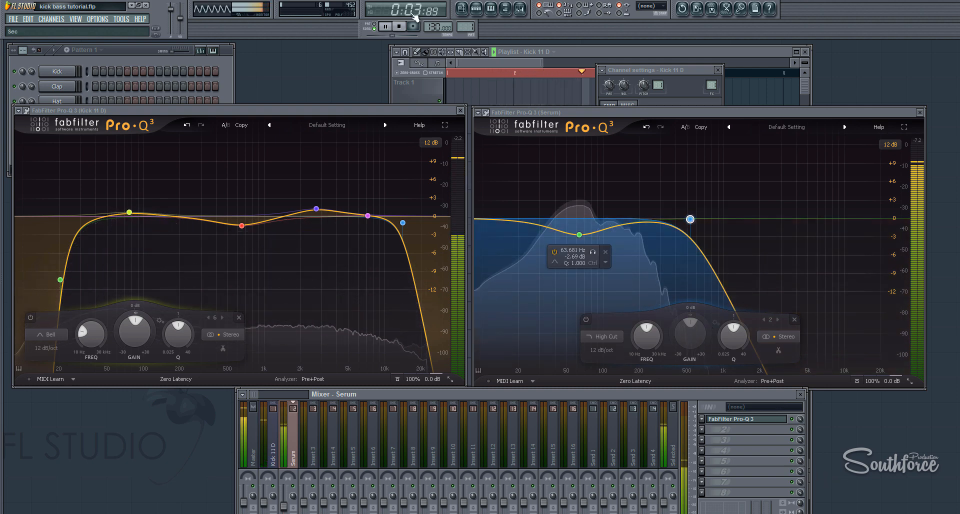
{"action": "left_click", "coordinate": [400, 29]}
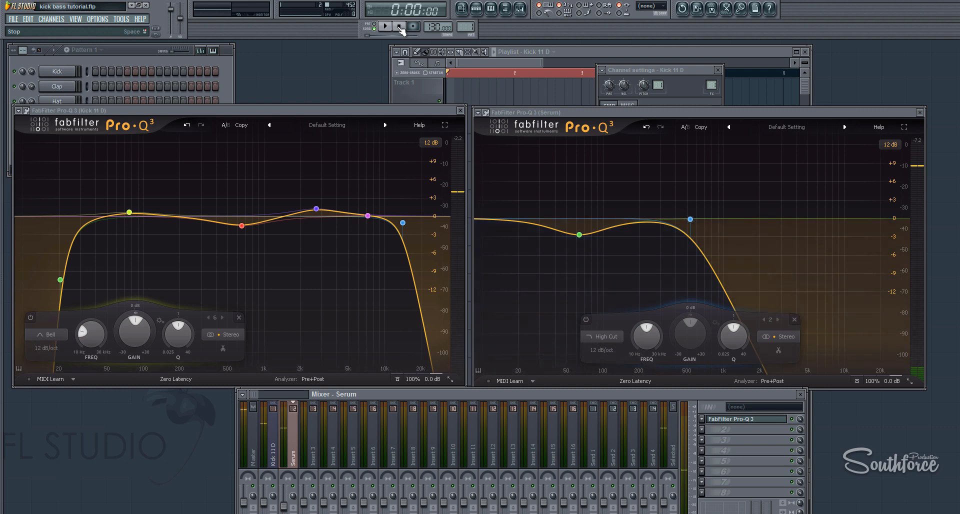
{"action": "left_click", "coordinate": [730, 513]}
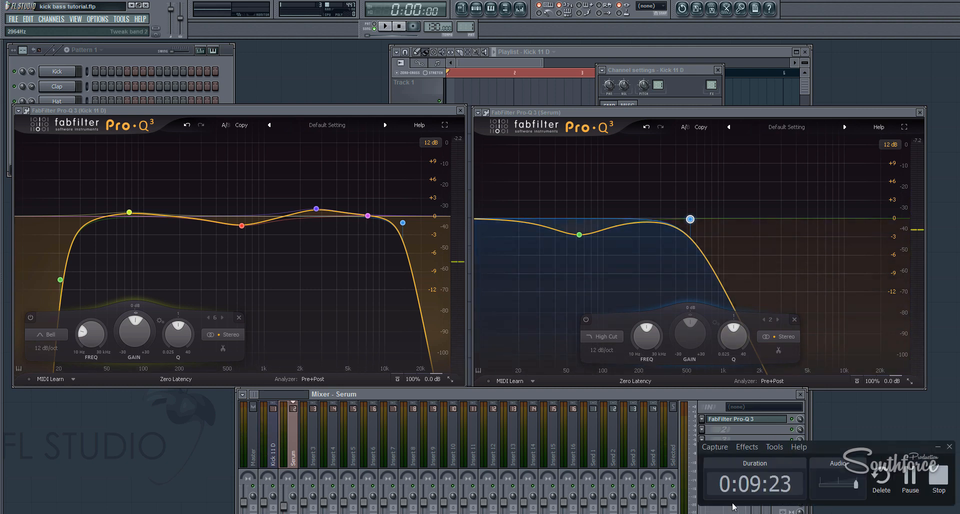